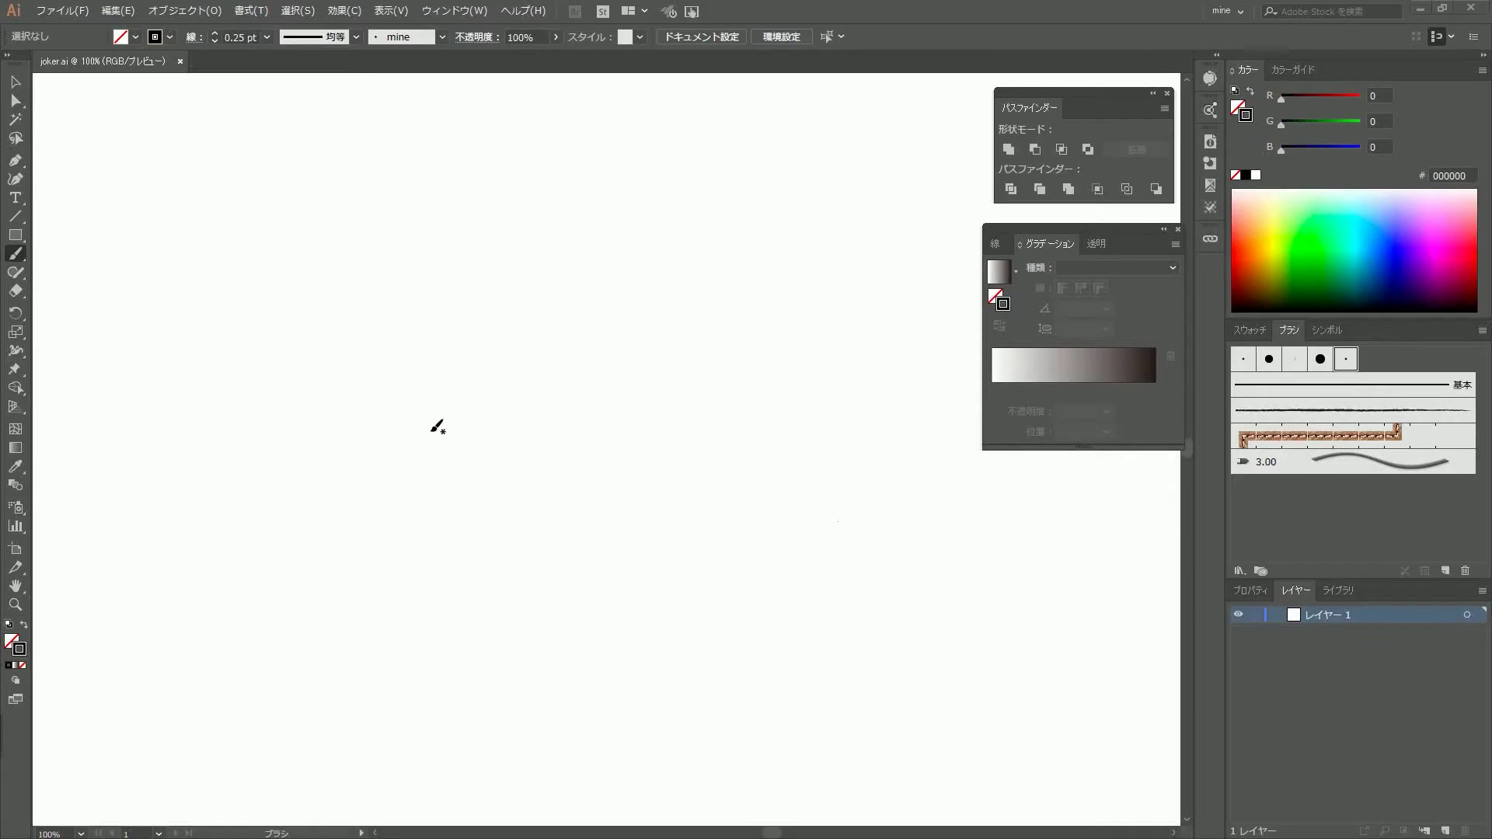
Sketch the wide grin with its curves, side lines and a middle lip curve.
left_click_drag(457, 451, 523, 480)
mouse_move(357, 390)
left_mouse_down()
mouse_move(642, 406)
mouse_move(498, 466)
left_mouse_up()
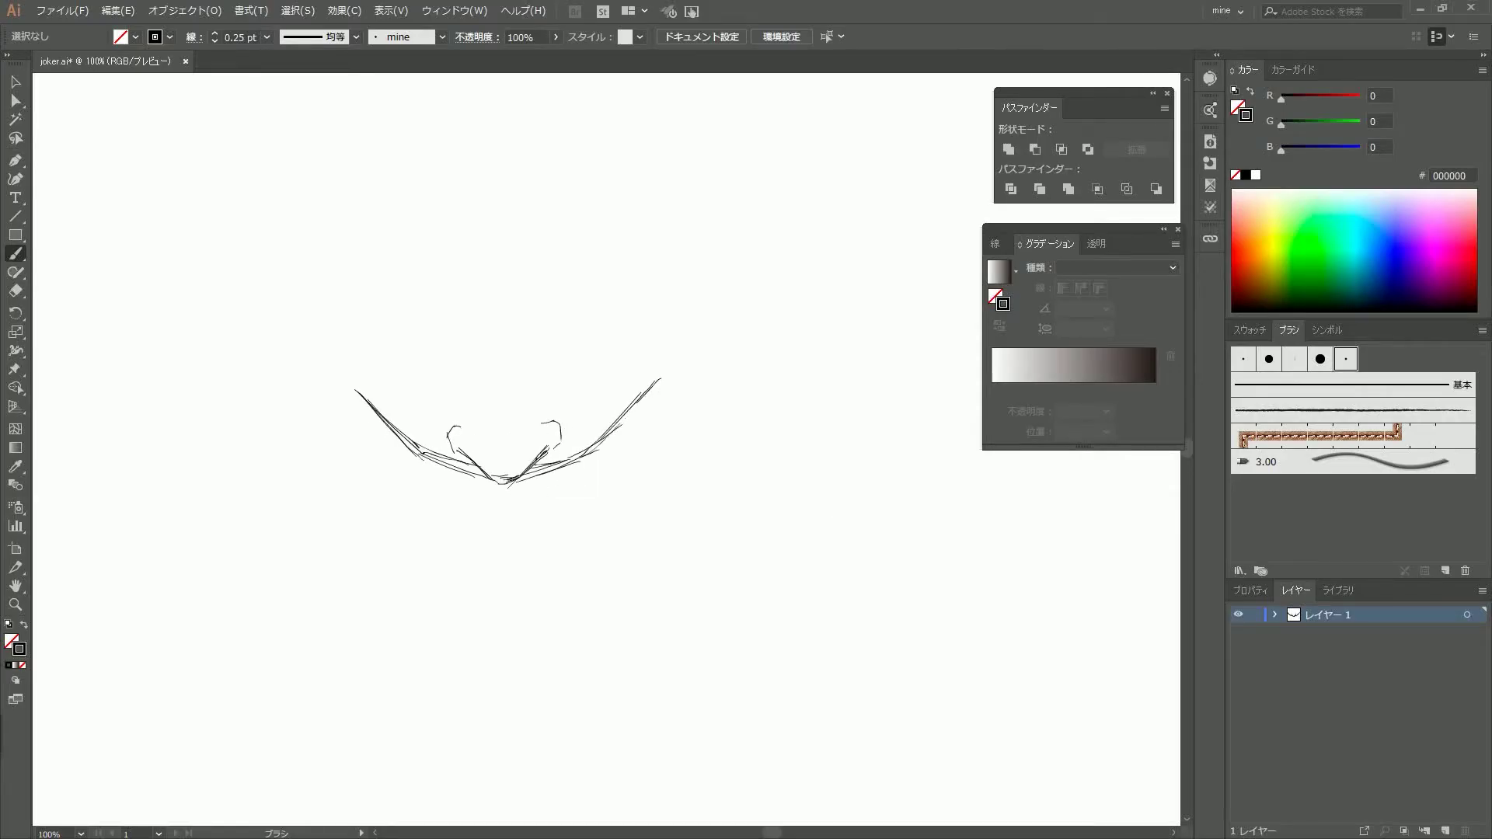
left_click_drag(379, 426, 599, 525)
left_click_drag(466, 559, 426, 516)
left_click_drag(381, 426, 513, 581)
left_click_drag(620, 470, 544, 571)
left_click_drag(646, 404, 583, 535)
left_click_drag(431, 499, 559, 511)
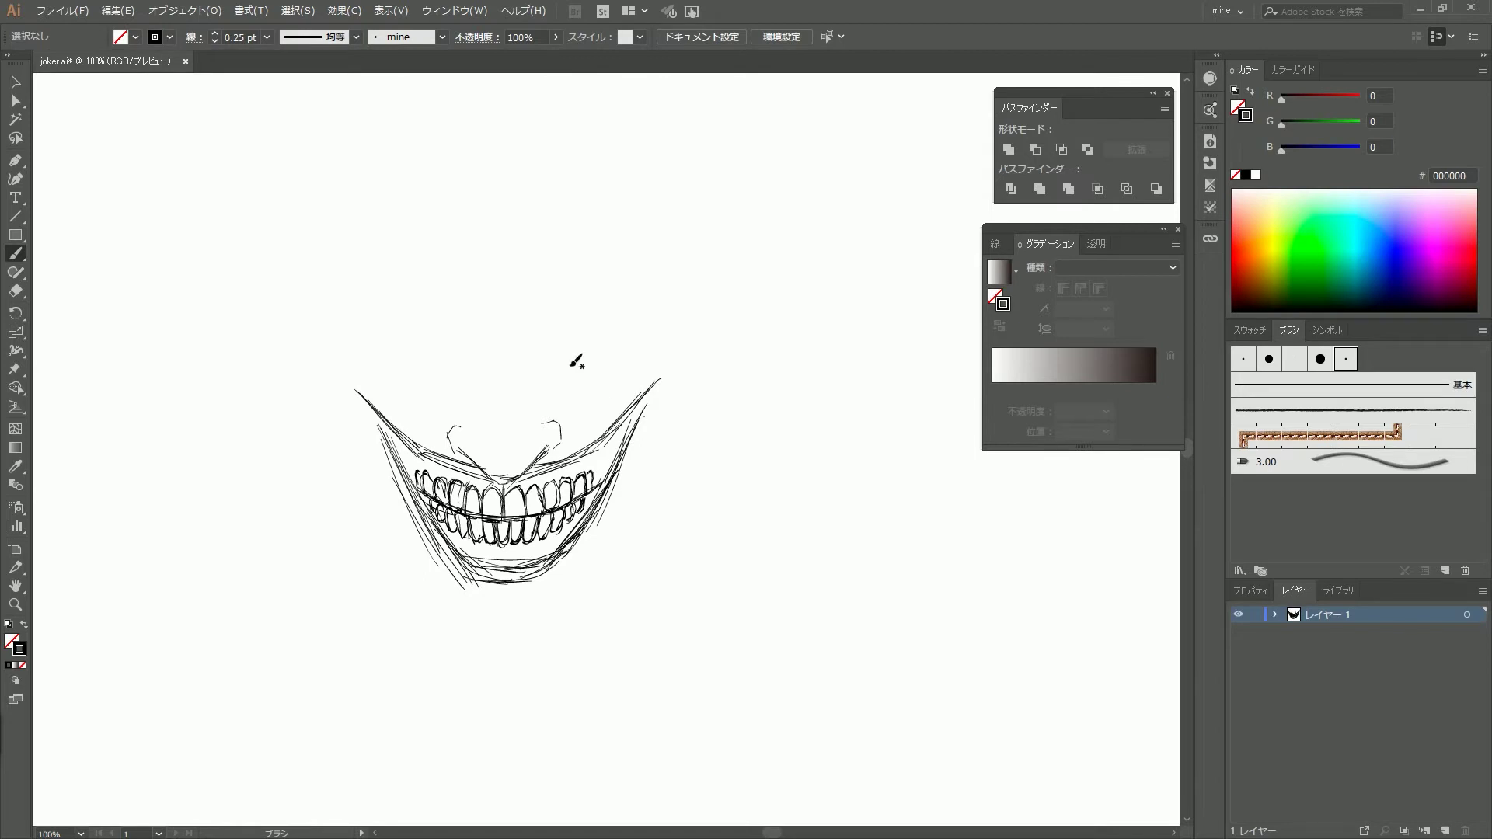
Sketch the eyes, redrawing the left eye larger with a brow.
mouse_move(642, 308)
left_mouse_down()
mouse_move(649, 330)
mouse_move(616, 326)
left_mouse_up()
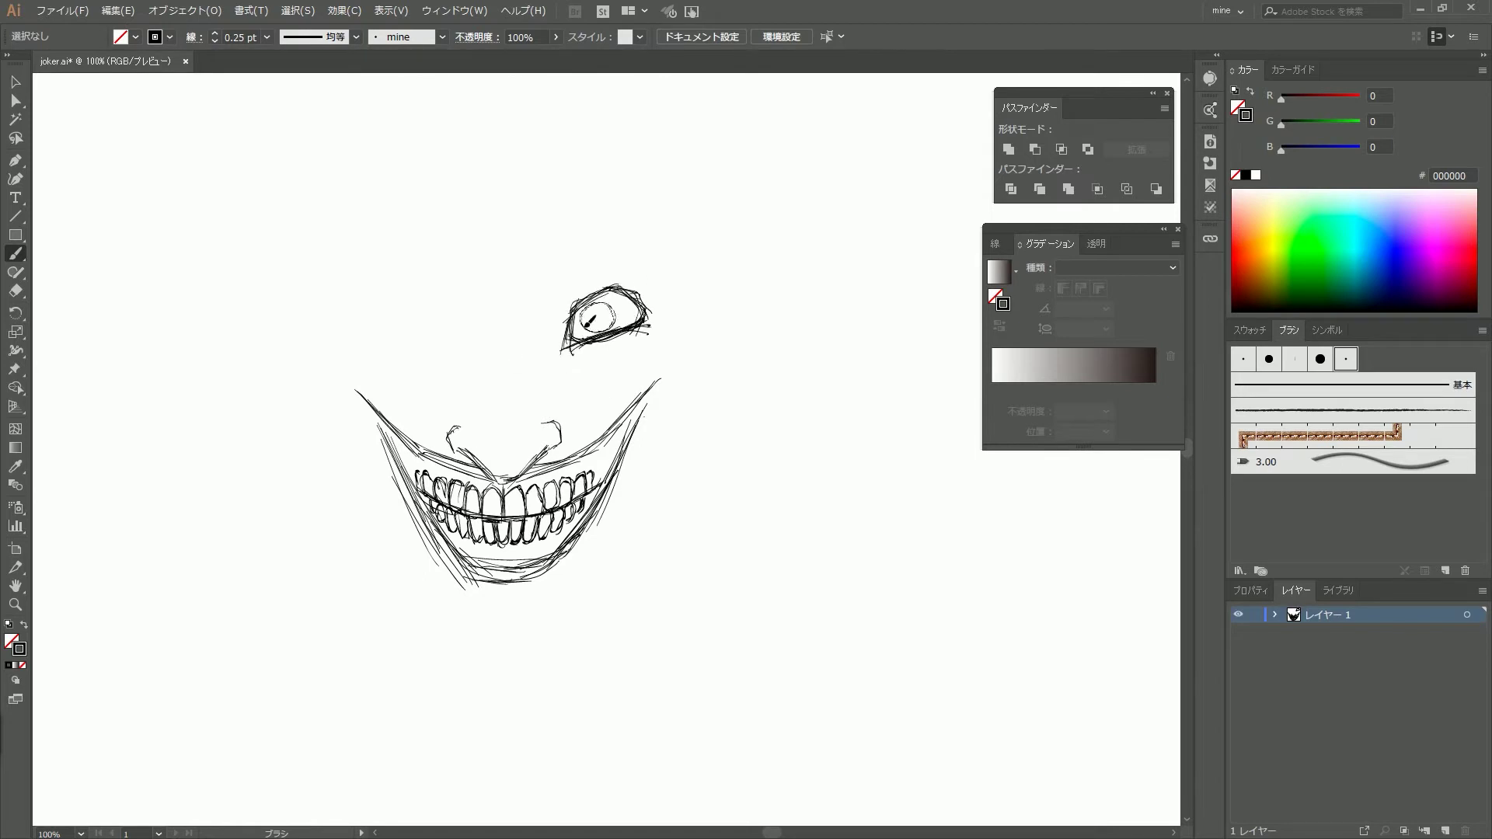
left_click_drag(413, 327, 407, 330)
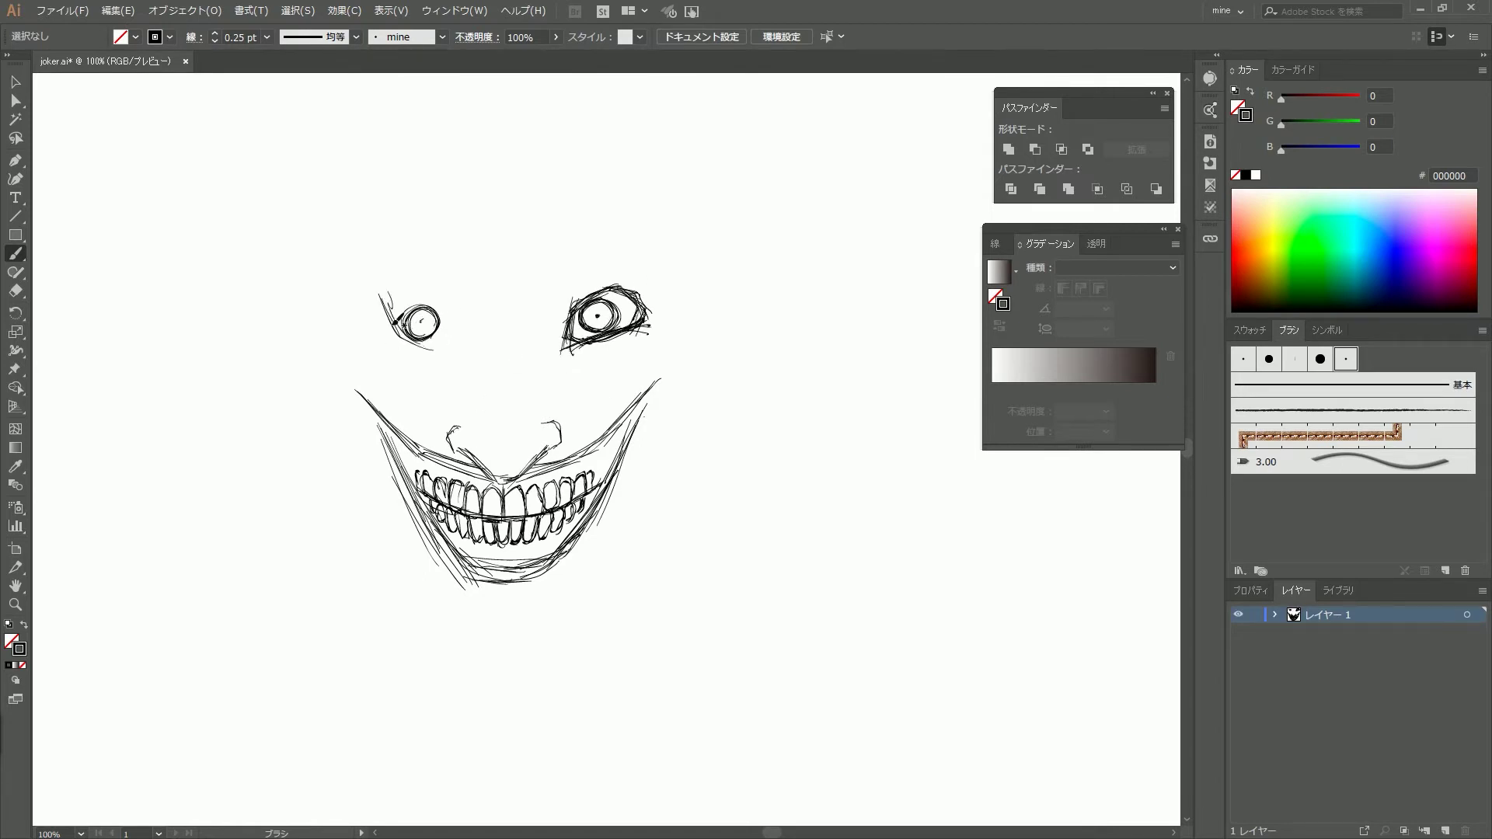
left_click_drag(381, 299, 471, 345)
left_click_drag(408, 260, 482, 320)
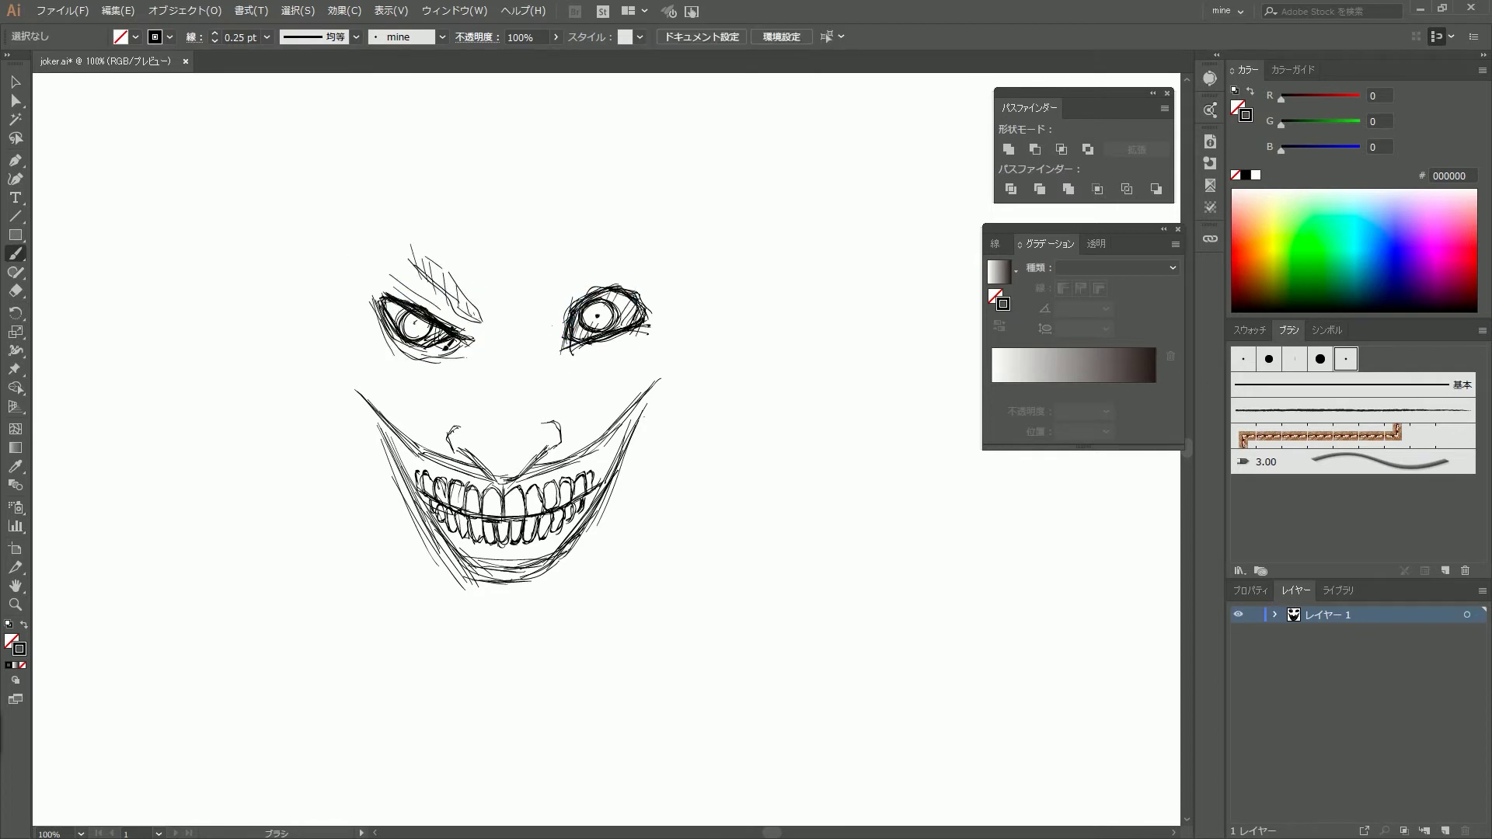
Add the nose and a crosshatched brow line.
left_click_drag(520, 412, 607, 400)
mouse_move(513, 314)
left_mouse_down()
mouse_move(497, 482)
mouse_move(536, 427)
left_mouse_up()
left_click_drag(396, 241, 489, 327)
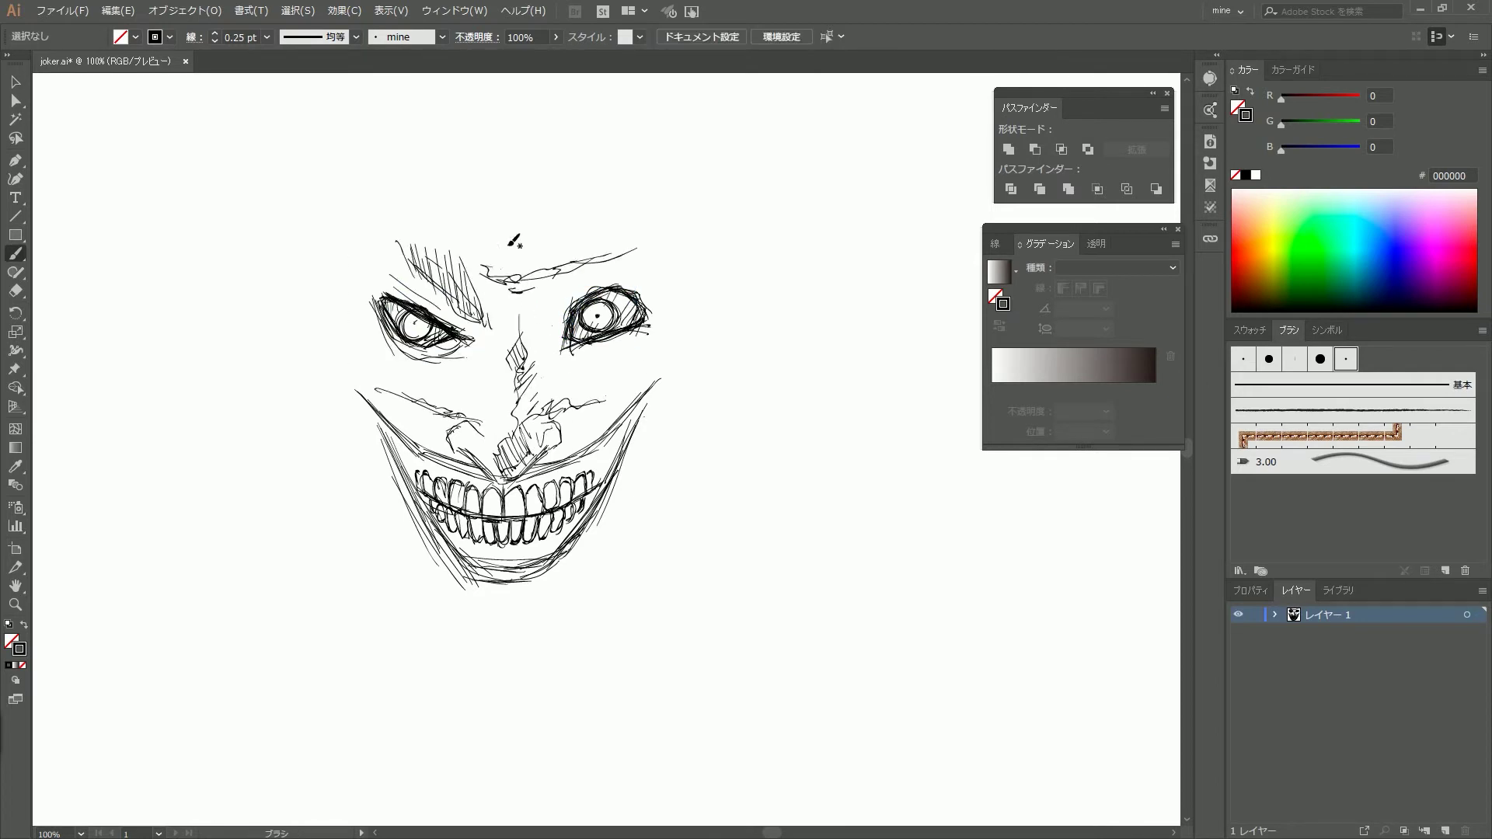
left_click_drag(466, 233, 637, 249)
left_click_drag(564, 350, 583, 320)
Hatch the cheeks and lengthen the jaw lines.
left_click_drag(655, 268, 552, 377)
left_click_drag(594, 303, 668, 266)
left_click_drag(548, 411, 622, 351)
mouse_move(340, 340)
left_mouse_down()
mouse_move(460, 396)
mouse_move(427, 532)
left_mouse_up()
left_click_drag(693, 340, 636, 419)
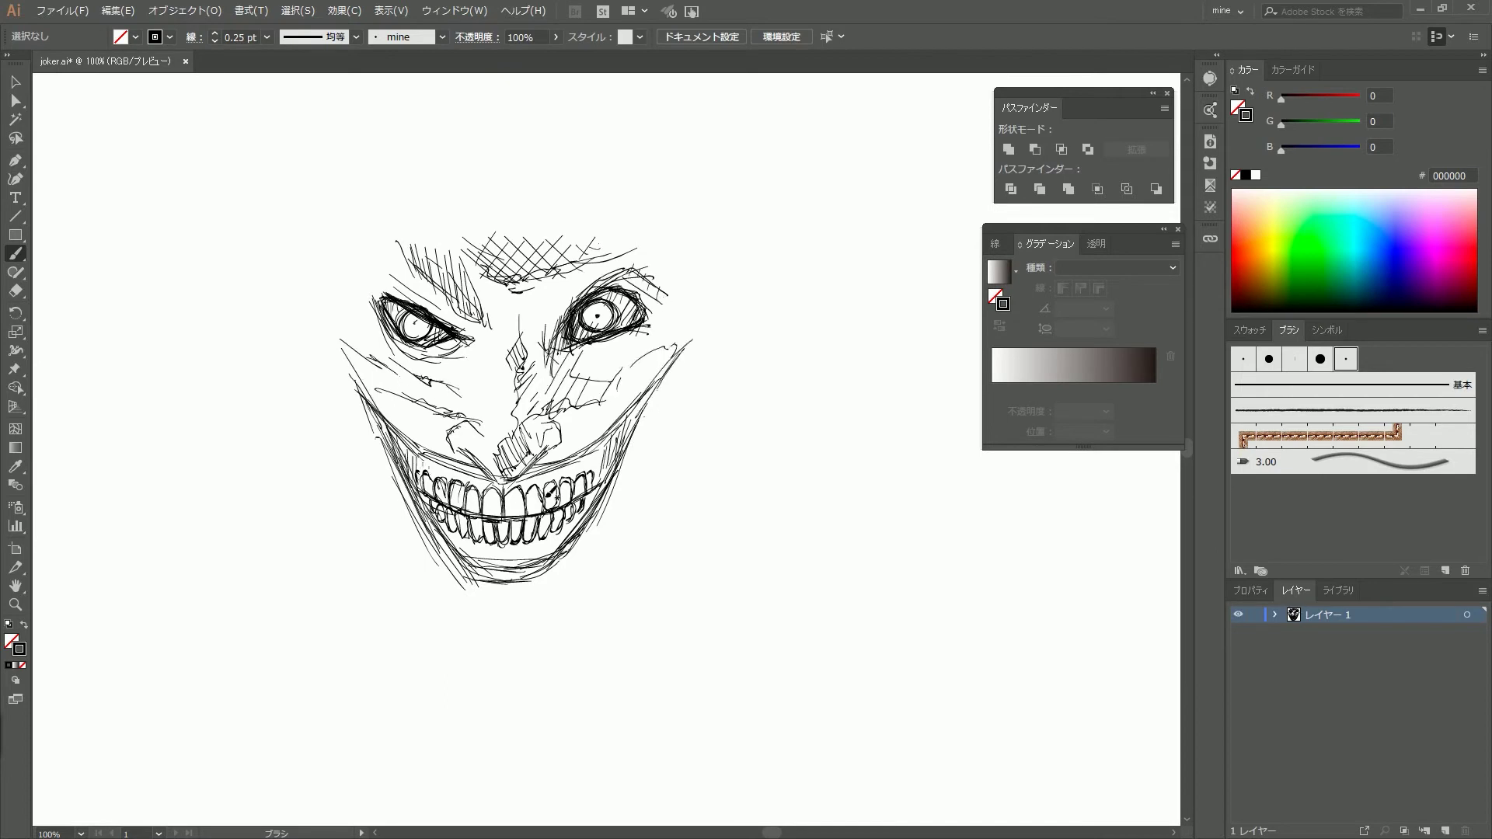
Draw both ears and extend the jaw down to the chin.
left_click_drag(299, 276, 315, 400)
left_click_drag(773, 265, 730, 389)
mouse_move(319, 311)
left_mouse_down()
mouse_move(381, 513)
mouse_move(412, 552)
left_mouse_up()
left_click_drag(684, 342, 618, 579)
left_click_drag(637, 513, 552, 668)
Crosshatch the chin and shade the right cheek.
left_click_drag(334, 459, 467, 661)
left_click_drag(684, 366, 591, 614)
left_click_drag(467, 591, 567, 622)
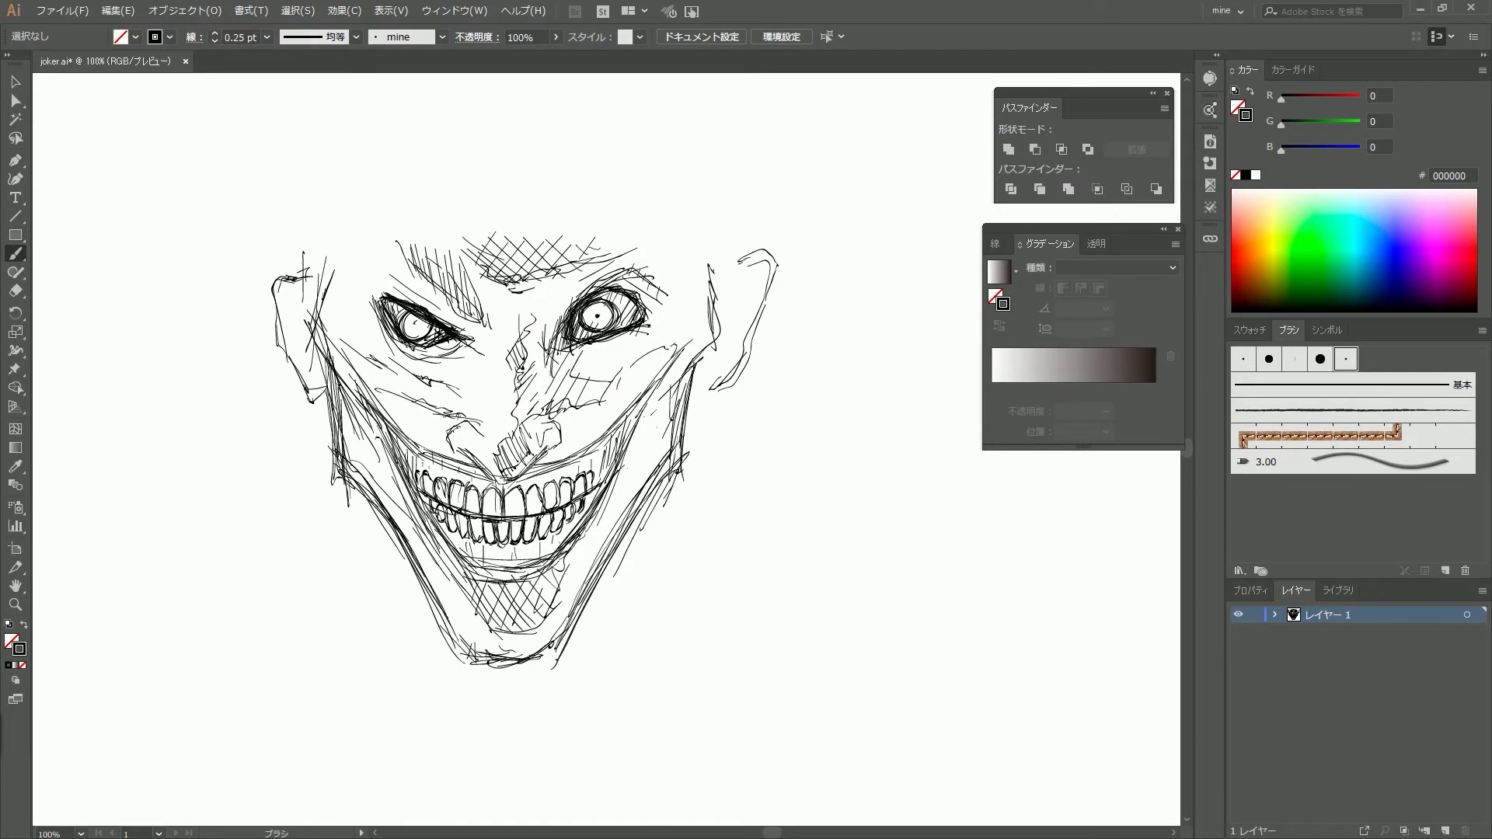
left_click_drag(676, 380, 622, 544)
left_click_drag(762, 257, 699, 396)
left_click_drag(350, 311, 375, 330)
Draw the hairline above the forehead with strokes at both temples.
left_click_drag(758, 264, 723, 346)
left_click_drag(315, 164, 334, 280)
mouse_move(380, 144)
left_mouse_down()
mouse_move(326, 225)
mouse_move(692, 155)
mouse_move(750, 249)
left_mouse_up()
left_click_drag(326, 217, 344, 291)
left_click_drag(296, 191, 342, 292)
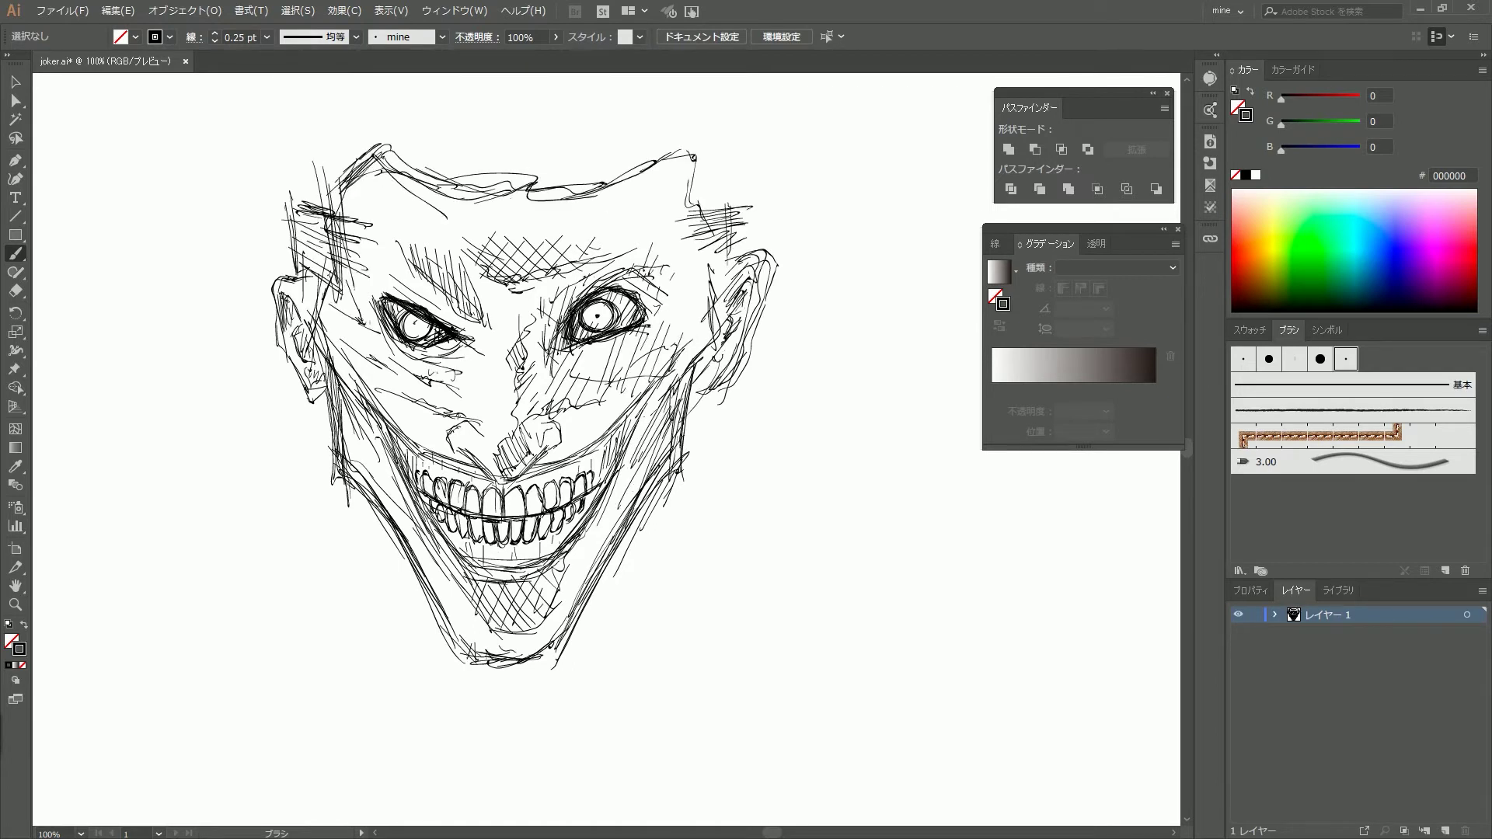
left_click_drag(769, 179, 723, 260)
left_click_drag(319, 183, 249, 233)
left_click_drag(769, 187, 711, 275)
left_click_drag(334, 179, 261, 225)
Undo the last right-side hair stroke and inspect individual strokes by the cheek.
key("v")
key("ctrl+z")
key("ctrl+z")
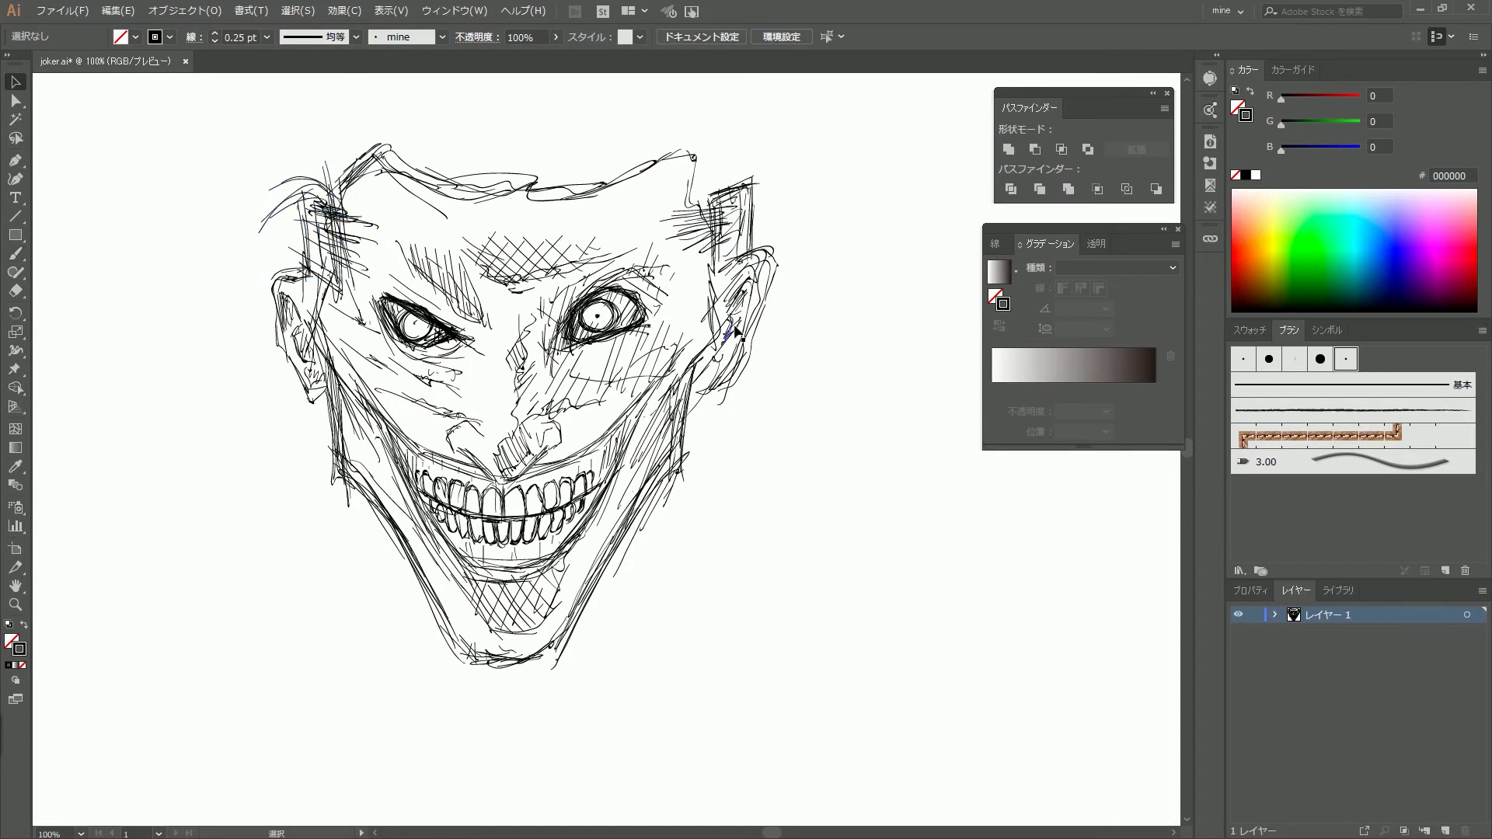
left_click(373, 600)
left_click(379, 447)
Sketch more hair sweeping above the head, checking the whole page.
key("b")
left_click_drag(342, 195, 537, 86)
left_click_drag(353, 155, 657, 93)
key("ctrl+minus")
key("ctrl+a")
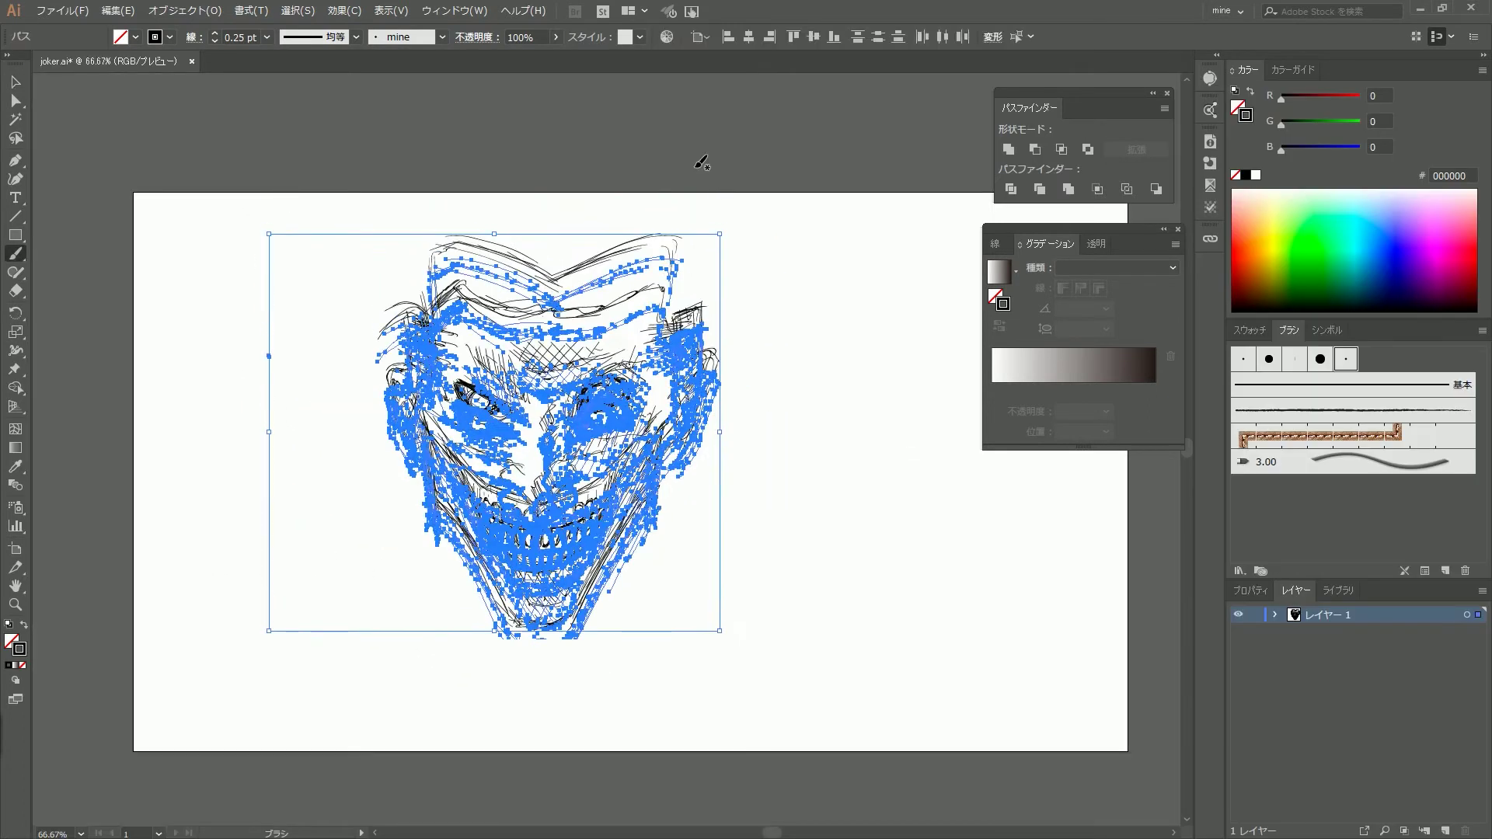
key("ctrl+shift+a")
key("ctrl+plus")
Hatch the hair band and sketch spiky hair.
mouse_move(354, 200)
left_mouse_down()
mouse_move(470, 253)
mouse_move(410, 281)
left_mouse_up()
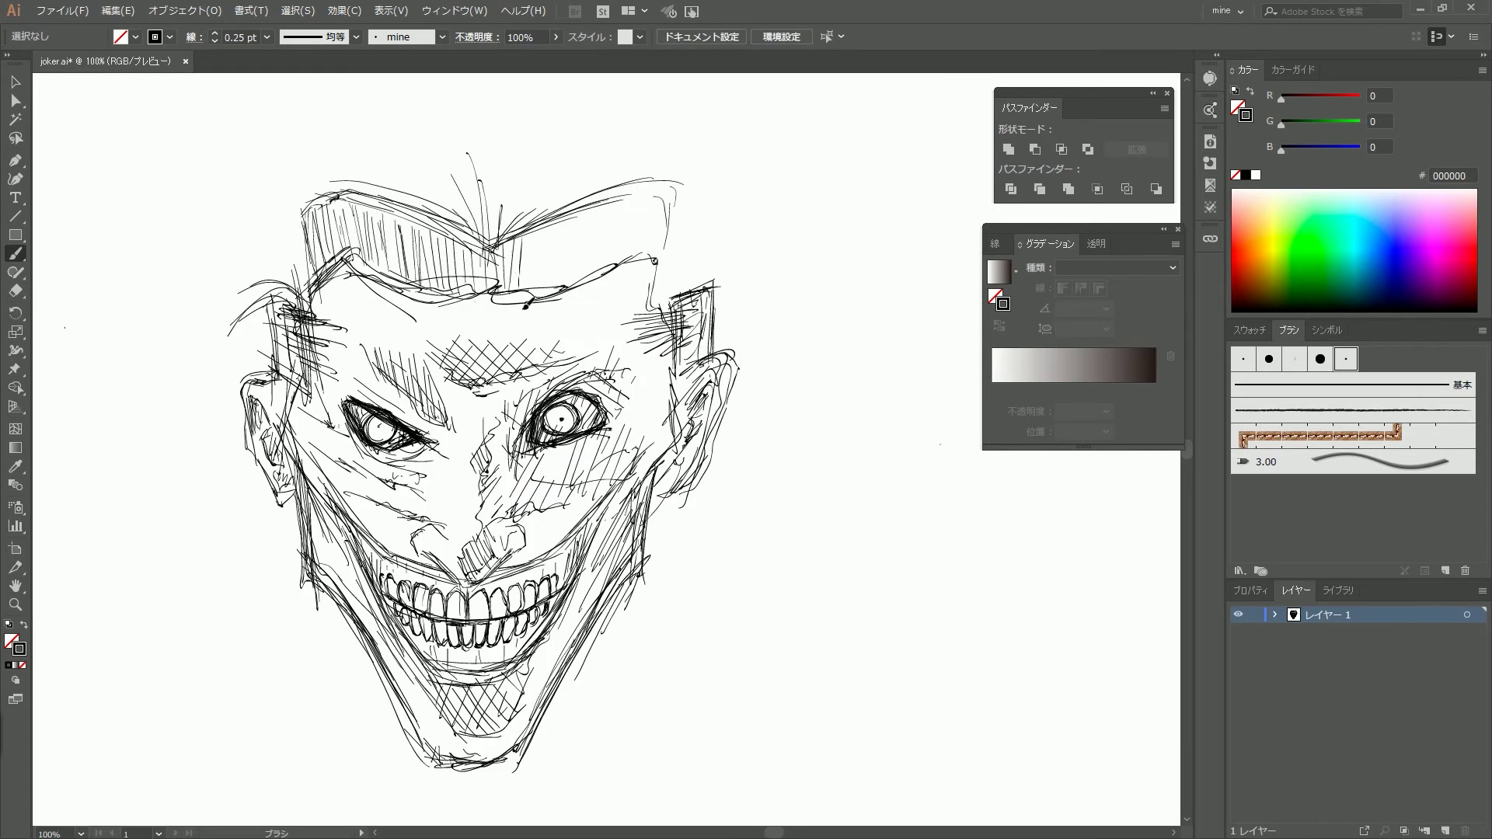
left_click_drag(556, 217, 566, 293)
left_click_drag(260, 187, 486, 136)
left_click_drag(443, 261, 575, 155)
left_click_drag(307, 233, 194, 315)
Add more hair strands above the head.
left_click_drag(280, 186, 249, 214)
left_click_drag(715, 213, 661, 303)
left_click_drag(431, 112, 260, 159)
left_click_drag(485, 233, 443, 129)
left_click_drag(311, 78, 381, 155)
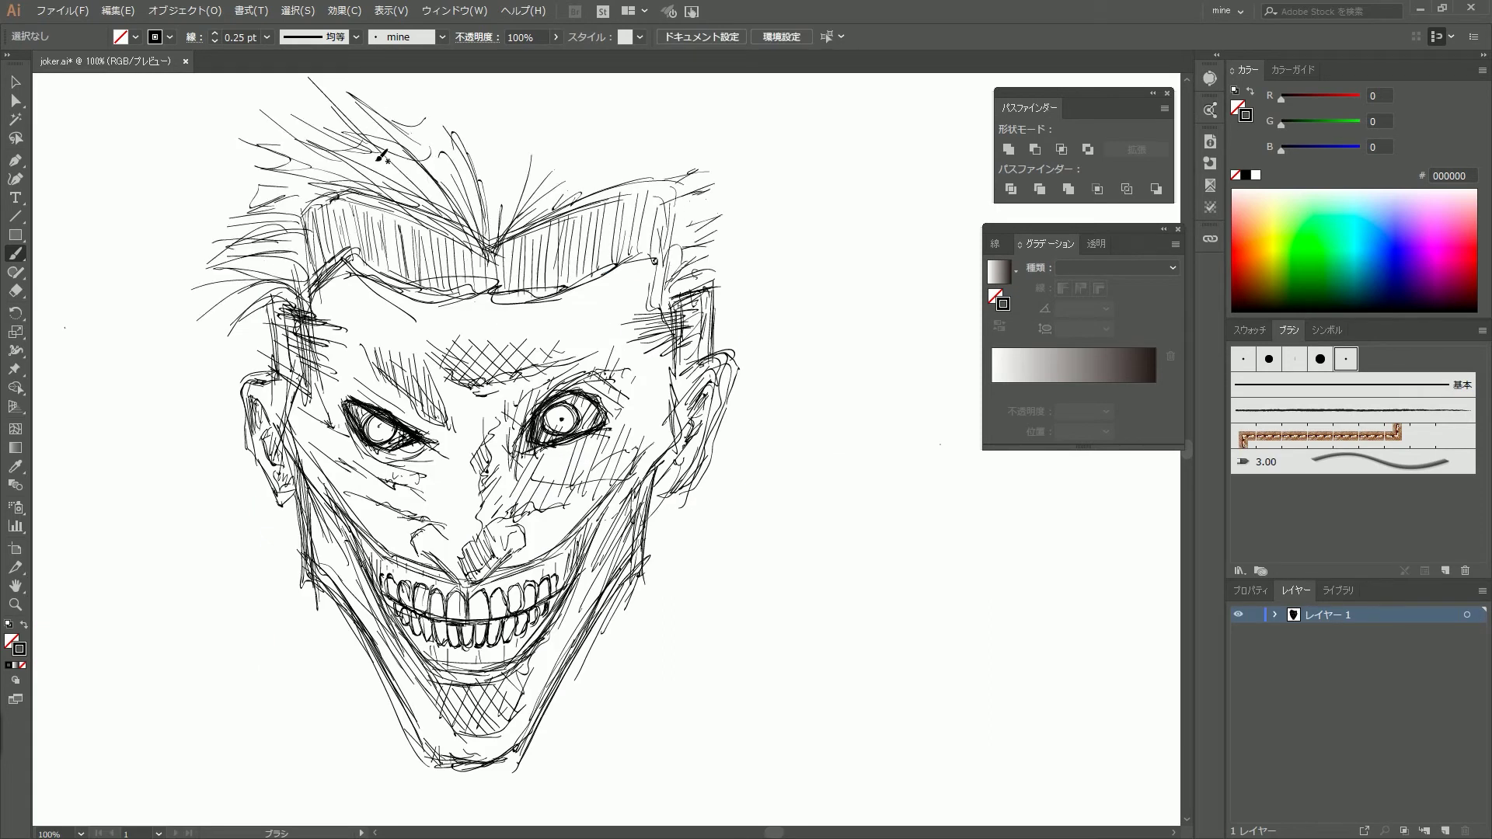
left_click_drag(432, 84, 295, 193)
left_click_drag(389, 85, 645, 245)
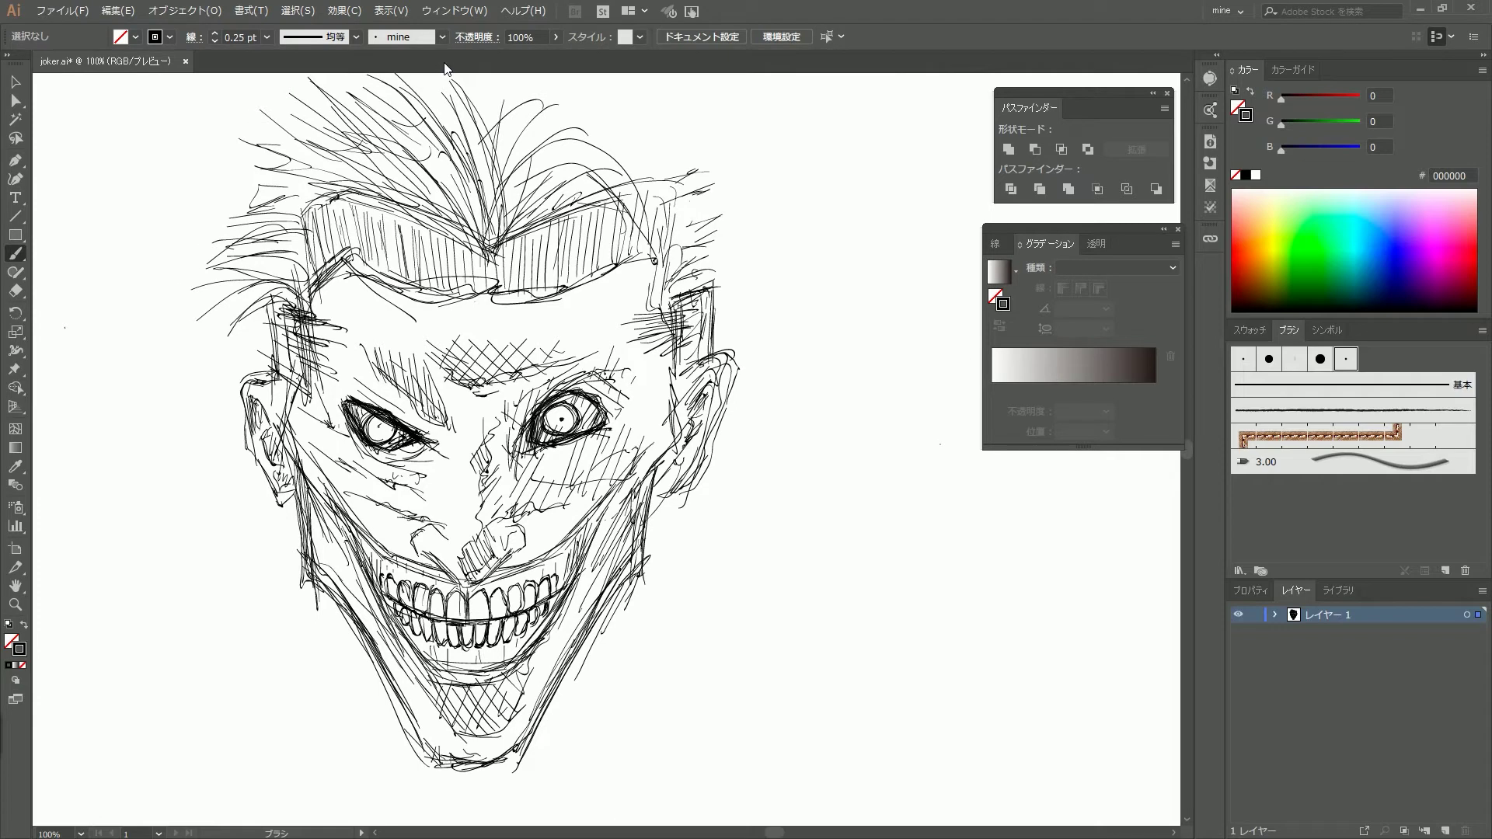
Add strokes to the hair, the right side and the chin.
key("ctrl+a")
scroll(445, 69, "up", 2)
key("ctrl+shift+a")
left_click_drag(467, 109, 435, 233)
left_click_drag(435, 85, 621, 272)
left_click_drag(622, 124, 730, 295)
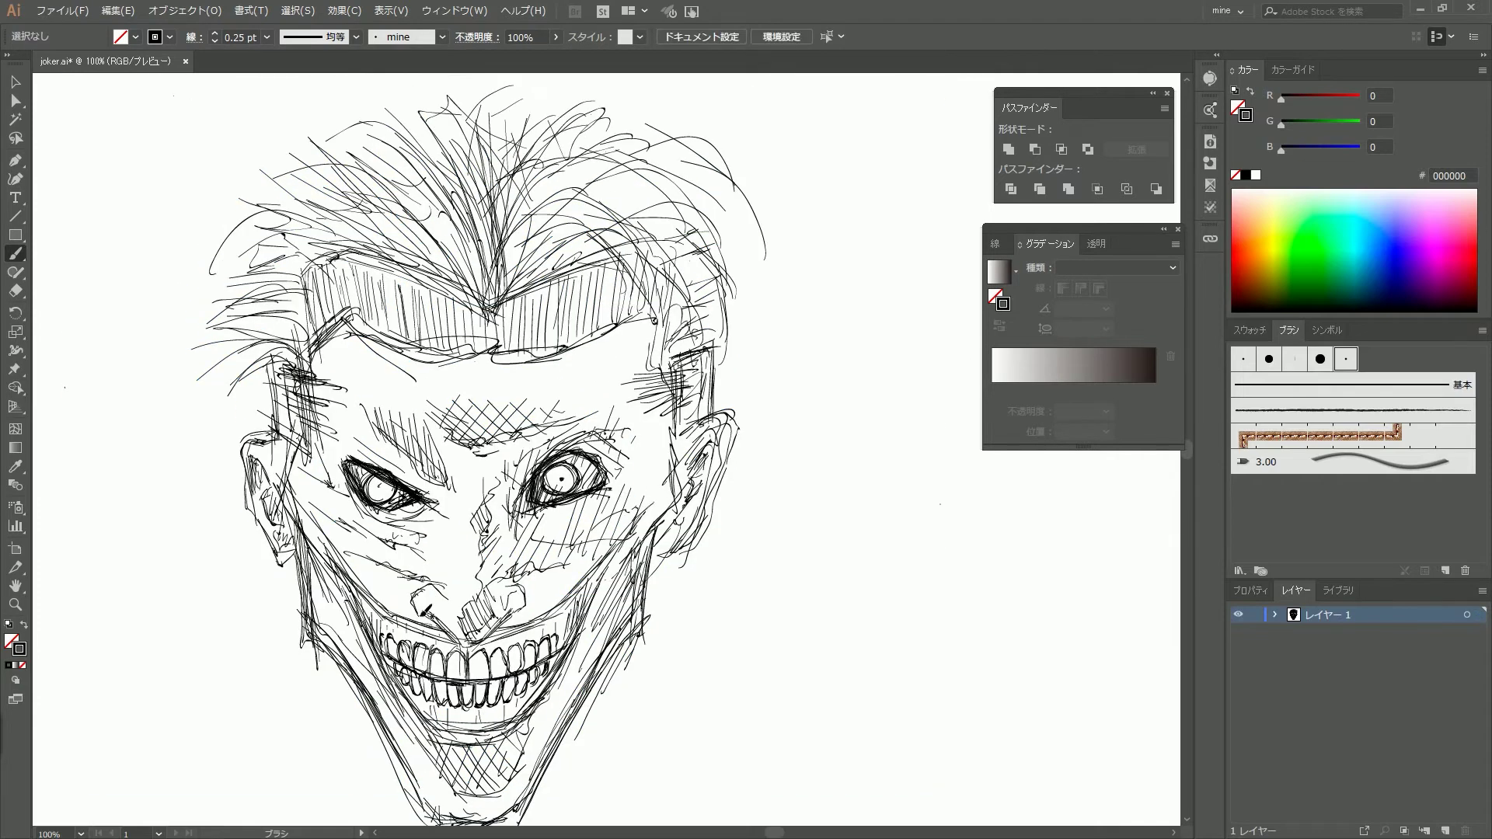
left_click_drag(342, 668, 365, 762)
left_click_drag(590, 684, 571, 777)
Sketch the neck and shoulders.
left_click_drag(598, 653, 552, 762)
scroll(571, 707, "down", 2)
left_click_drag(466, 684, 373, 754)
left_click_drag(424, 668, 257, 769)
left_click_drag(587, 680, 758, 761)
Extend the shoulders and crosshatch the forehead and cheeks.
left_click_drag(419, 653, 362, 789)
left_click_drag(467, 696, 389, 777)
left_click_drag(629, 688, 723, 758)
left_click_drag(618, 381, 428, 420)
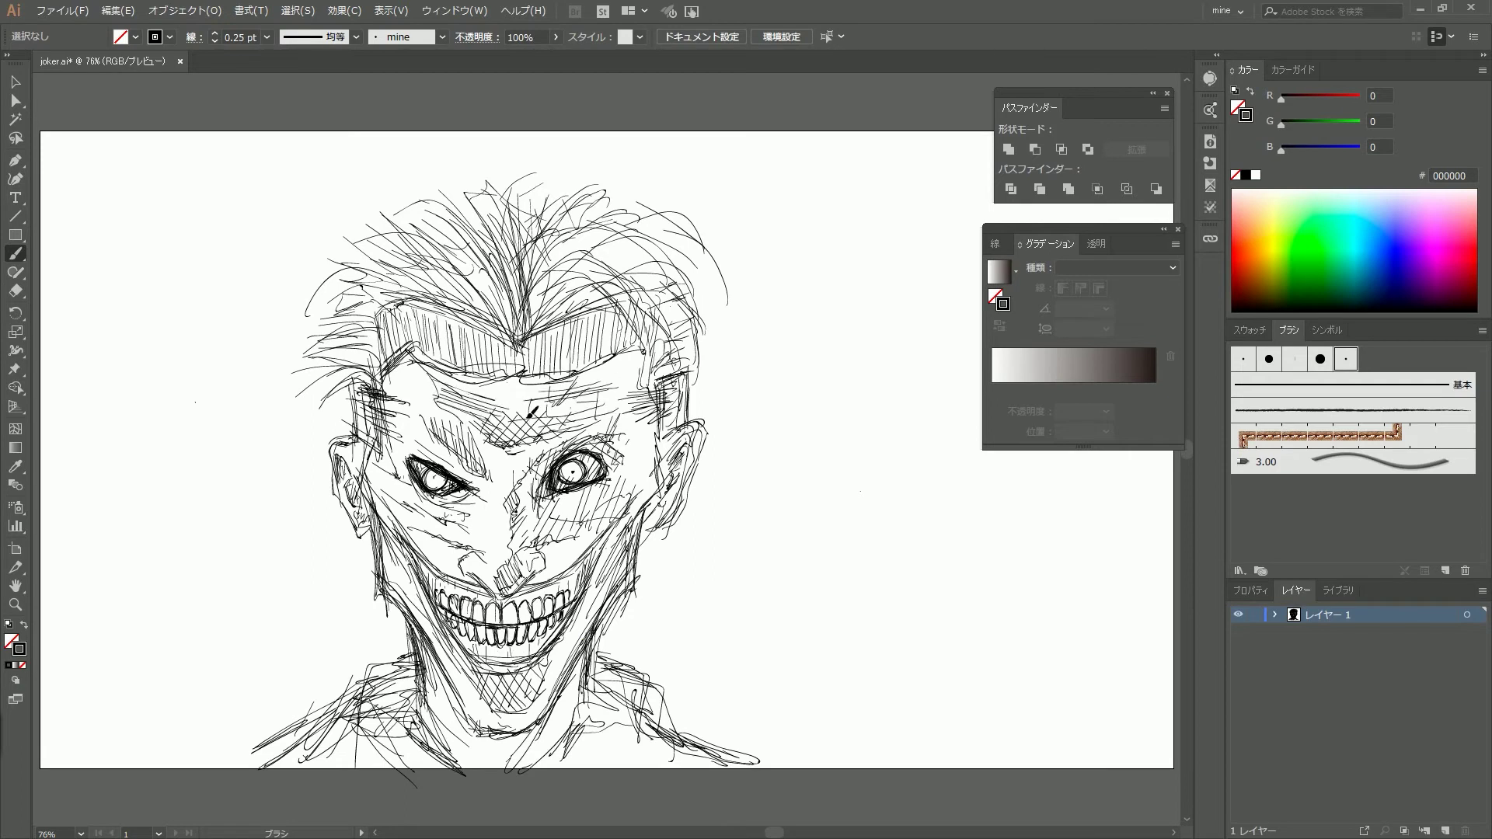
left_click_drag(552, 373, 435, 432)
Hatch around the nose, cheeks and mouth, reinforcing the left jaw contour.
left_click_drag(497, 576, 431, 548)
left_click_drag(602, 535, 532, 566)
left_click_drag(424, 548, 381, 610)
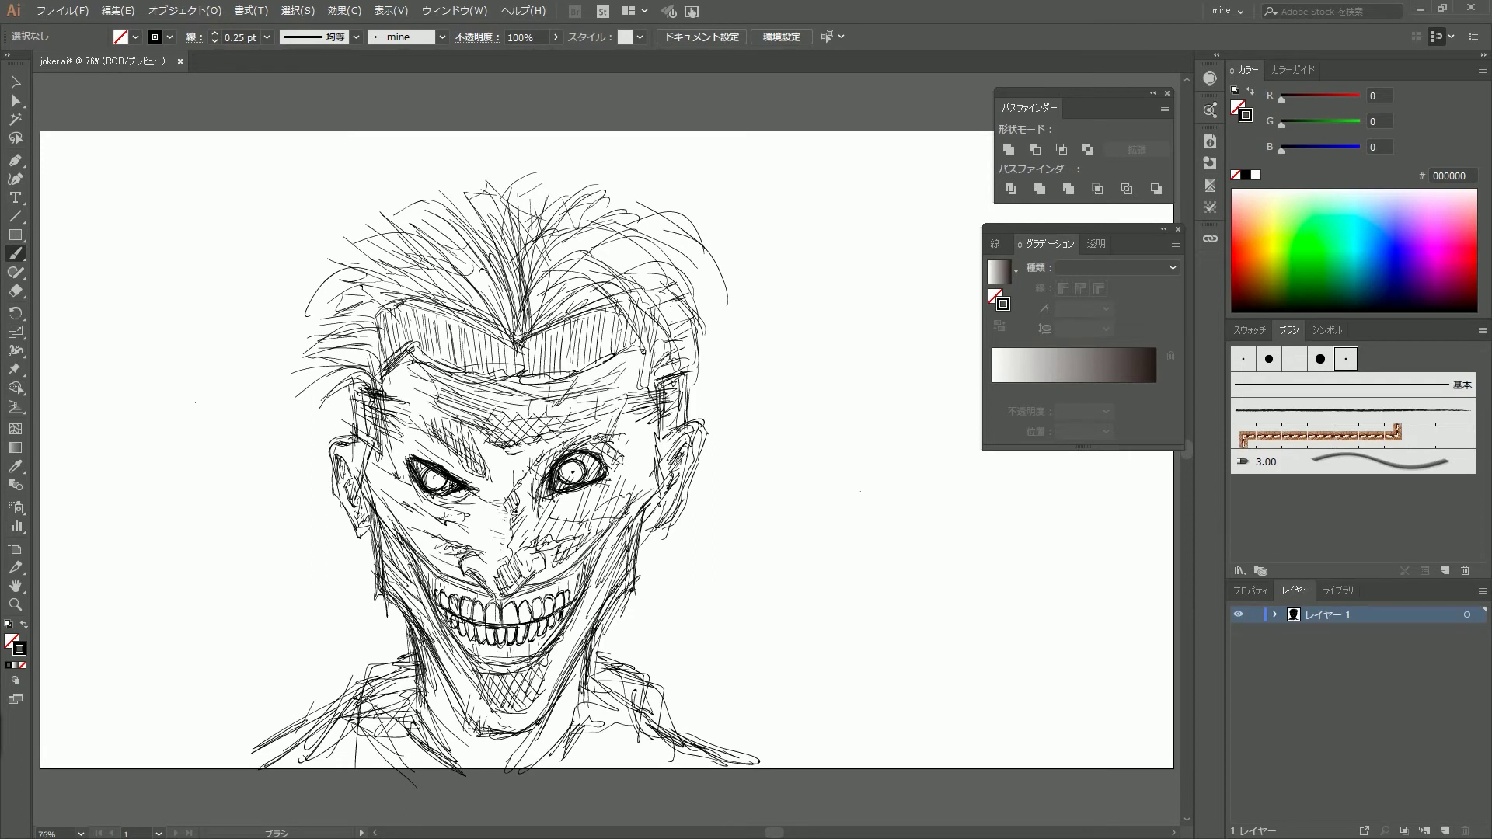
left_click_drag(606, 582, 559, 672)
left_click_drag(387, 488, 368, 547)
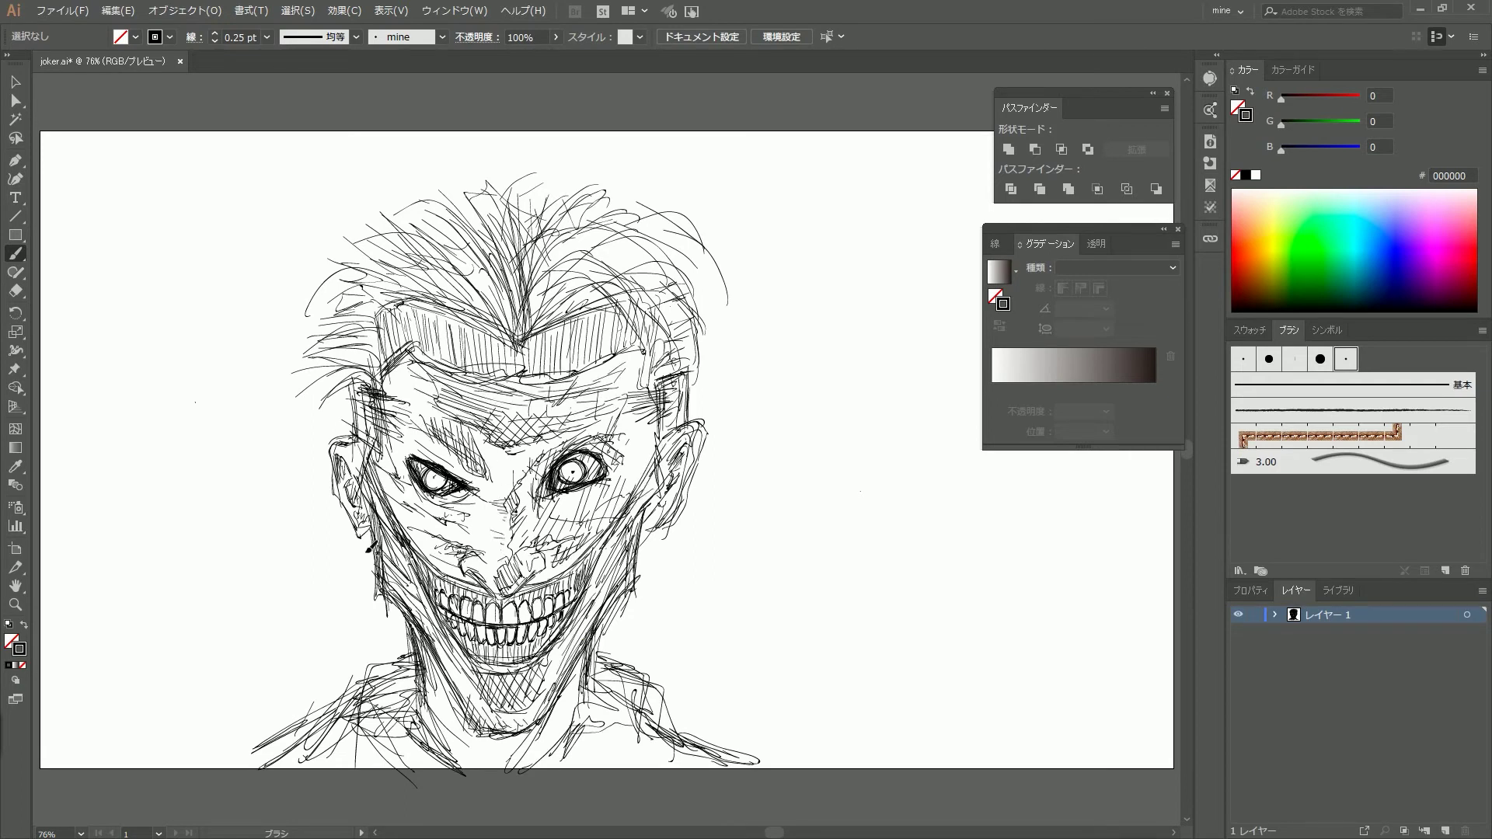
Hatch the neck, cheeks and jaw.
left_click_drag(446, 646, 381, 711)
left_click_drag(571, 626, 614, 696)
left_click_drag(416, 474, 369, 556)
left_click_drag(454, 567, 418, 641)
left_click_drag(613, 575, 541, 683)
left_click_drag(610, 548, 420, 594)
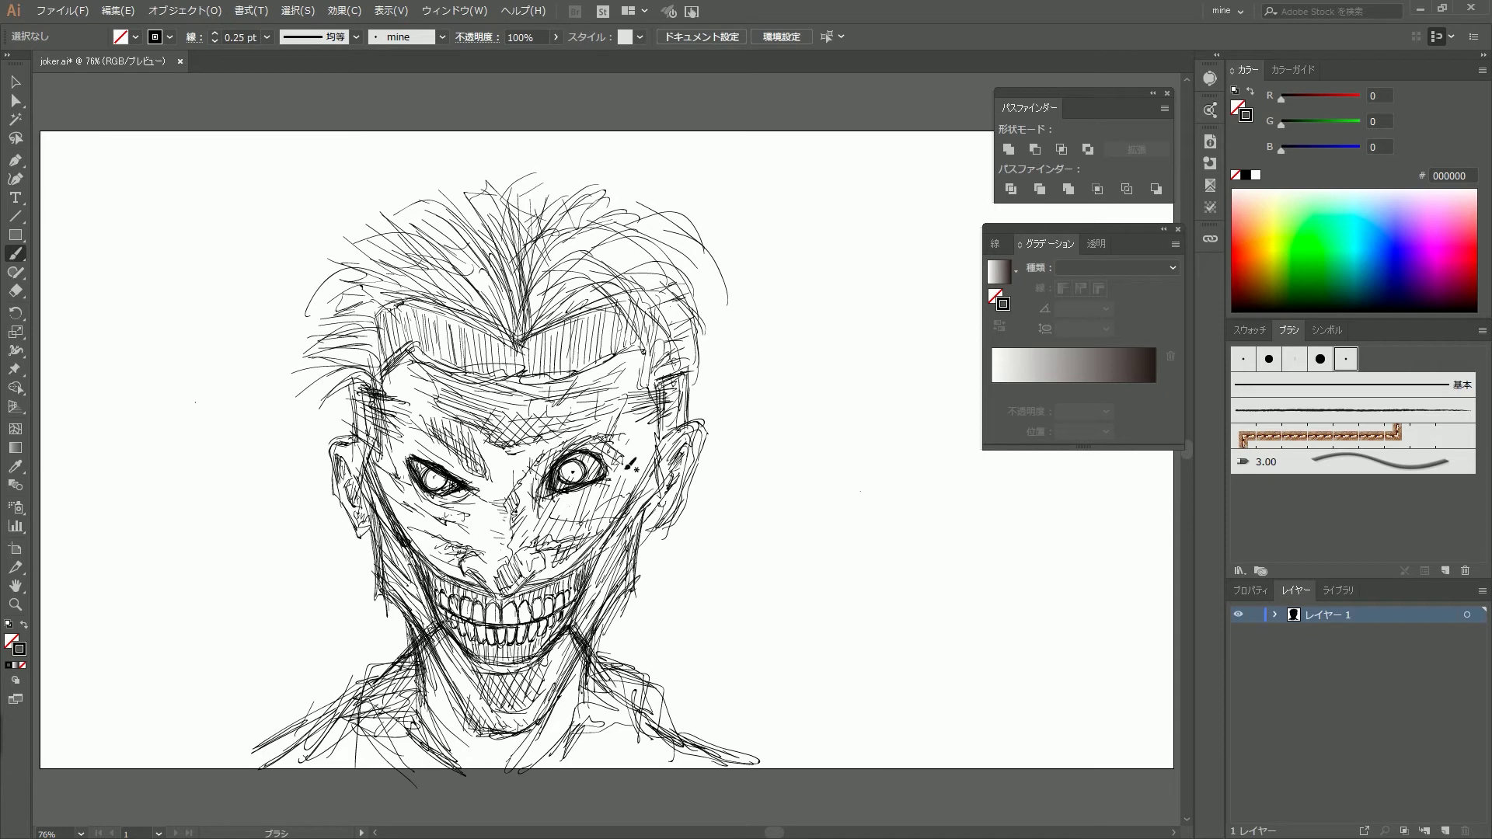
Select all the hair strokes and nudge them slightly down.
key("v")
left_click_drag(730, 256, 230, 163)
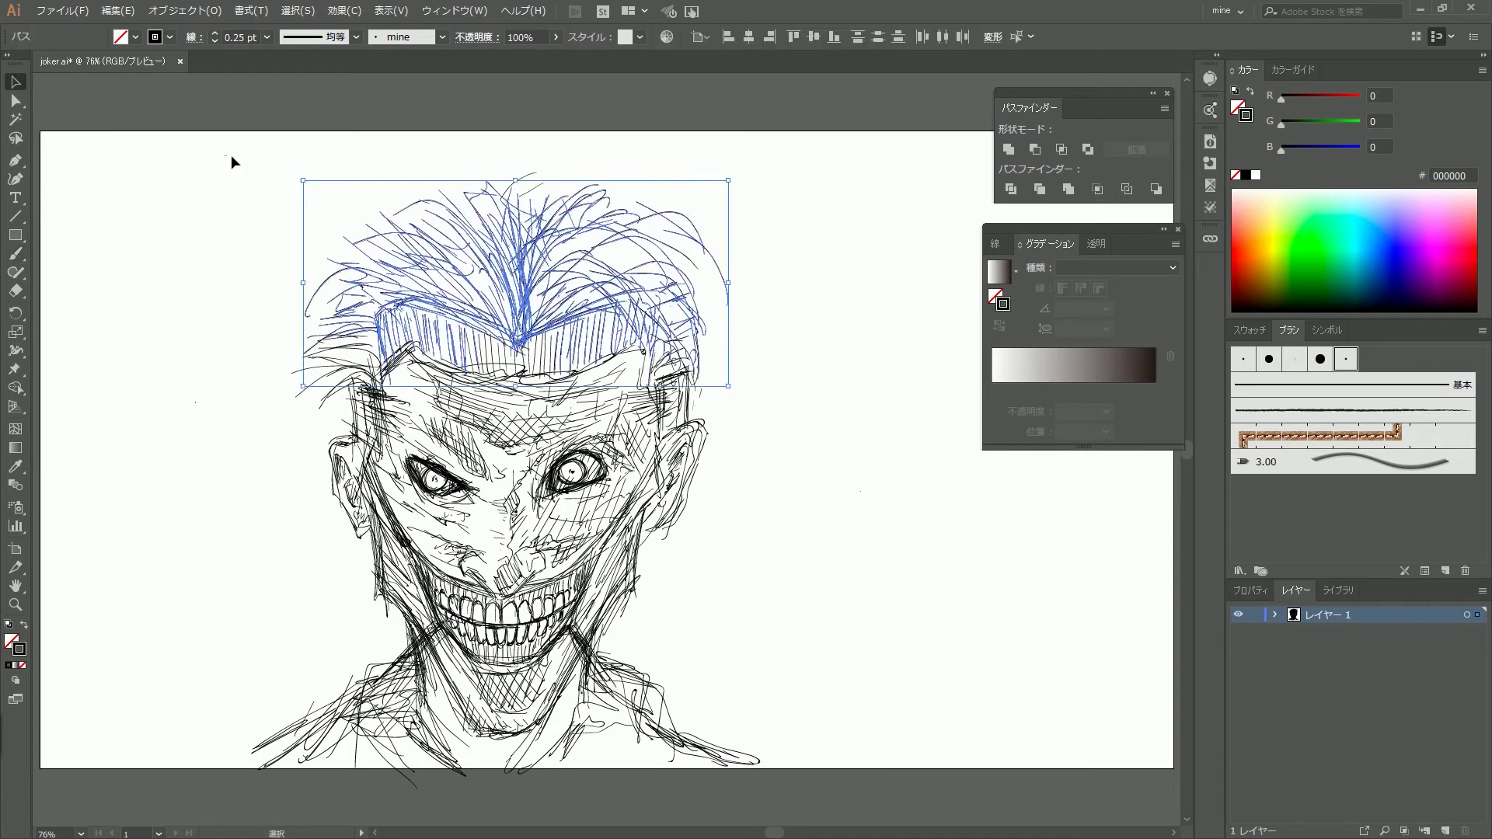
key("shift+Down")
left_click(785, 420)
Hatch beside the nose and along the neck and shoulders, then add a new layer.
key("b")
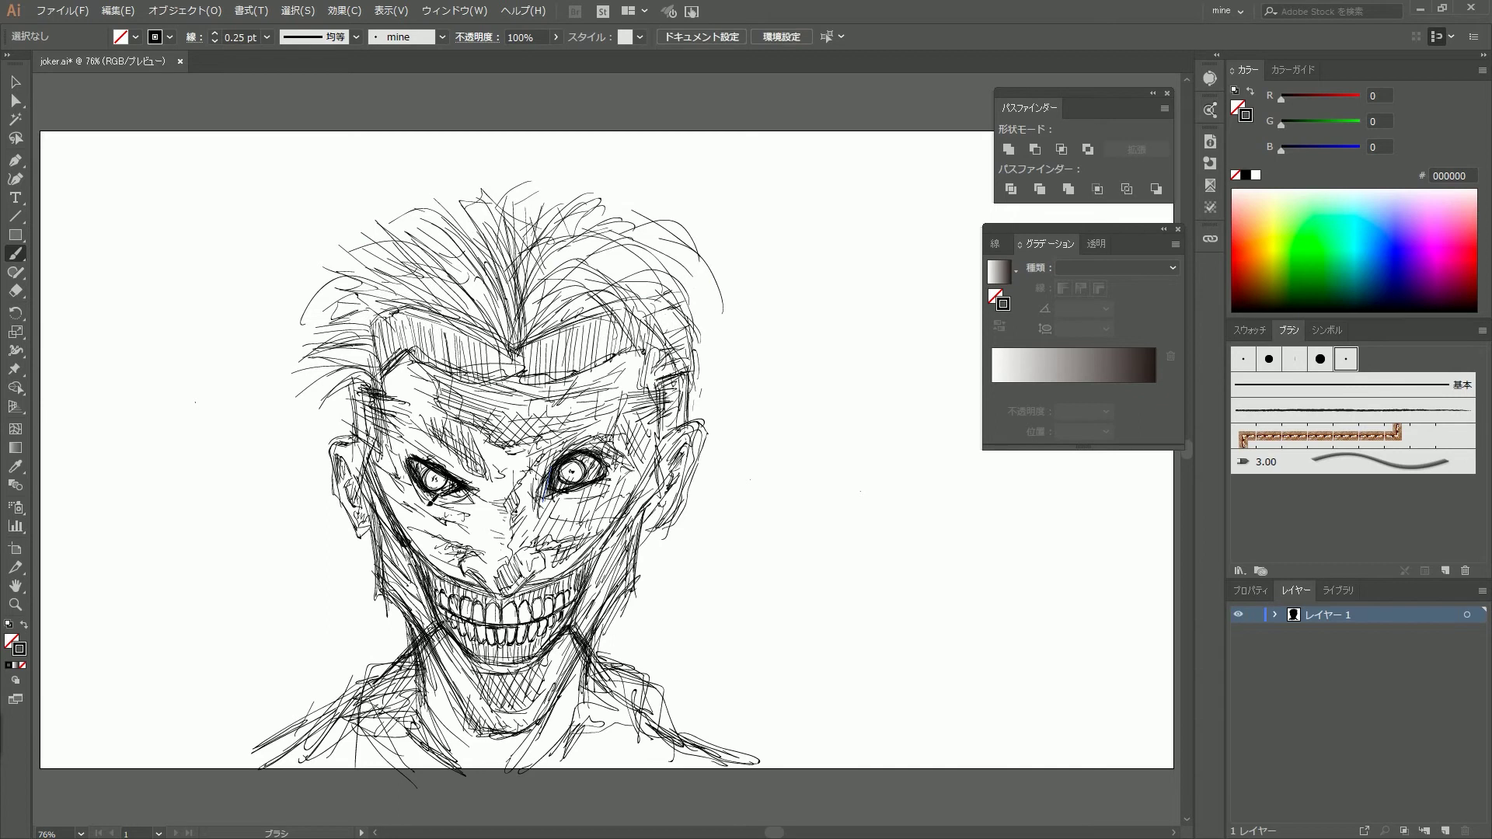
left_click_drag(547, 454, 513, 517)
left_click_drag(567, 497, 532, 544)
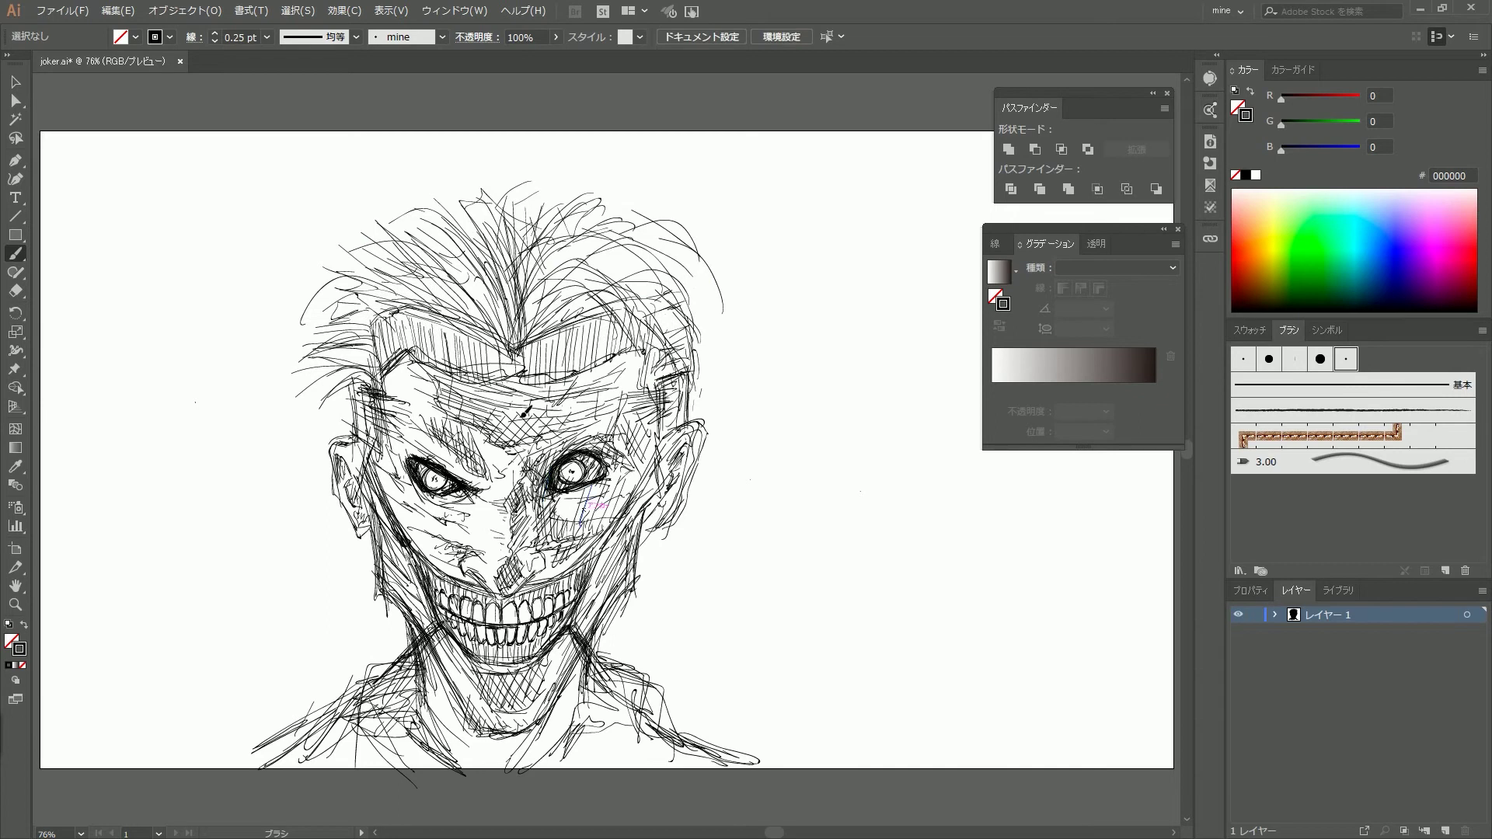
left_click_drag(536, 672, 474, 707)
mouse_move(594, 645)
left_mouse_down()
mouse_move(734, 766)
mouse_move(773, 765)
left_mouse_up()
left_click_drag(389, 660, 247, 758)
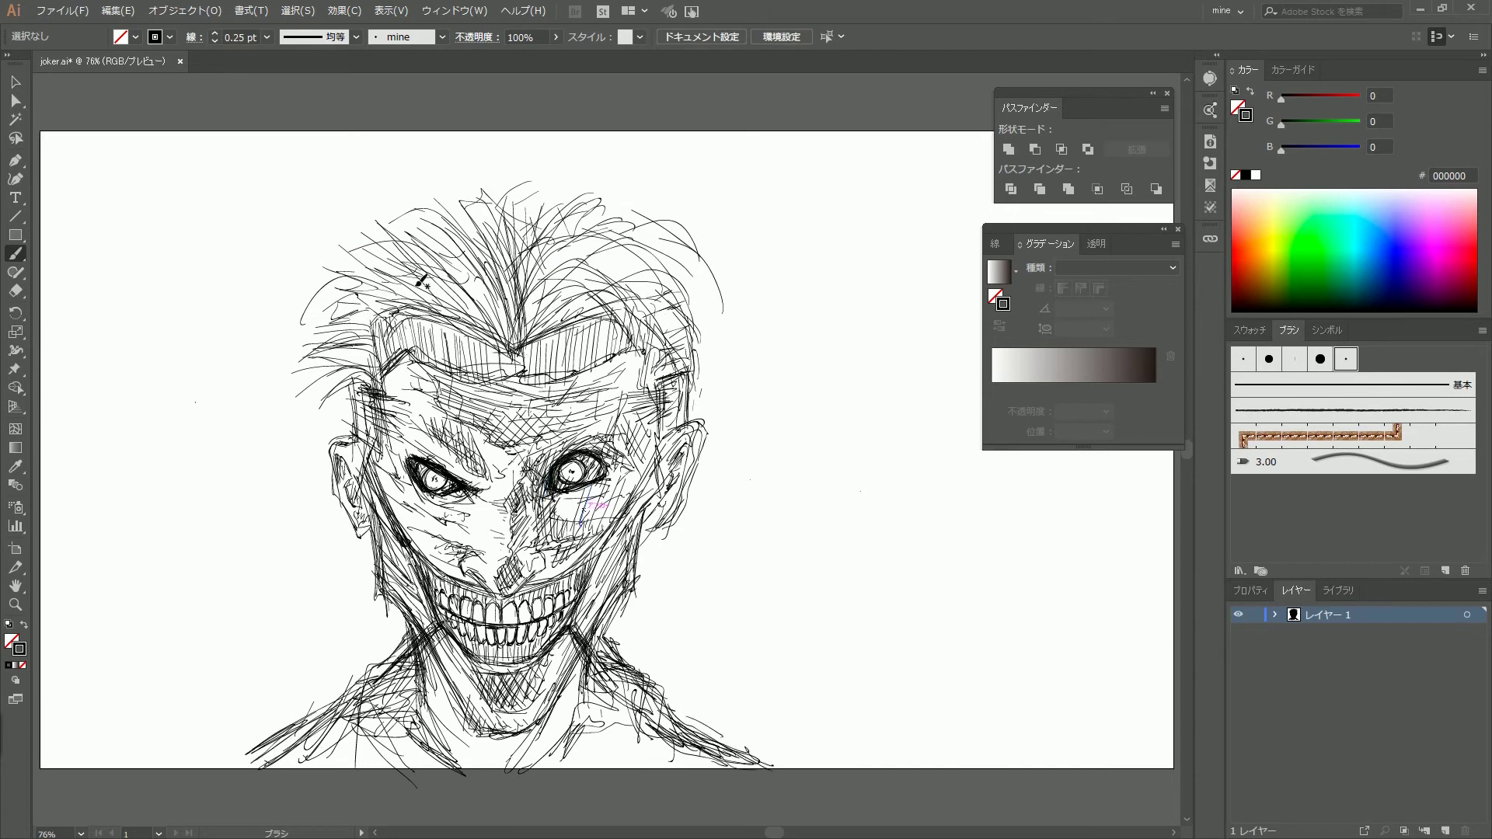
left_click(1444, 831)
Place Layer 2 beneath the locked sketch layer and set the brush colour to red.
left_click_drag(1329, 614, 1329, 641)
left_click(1254, 615)
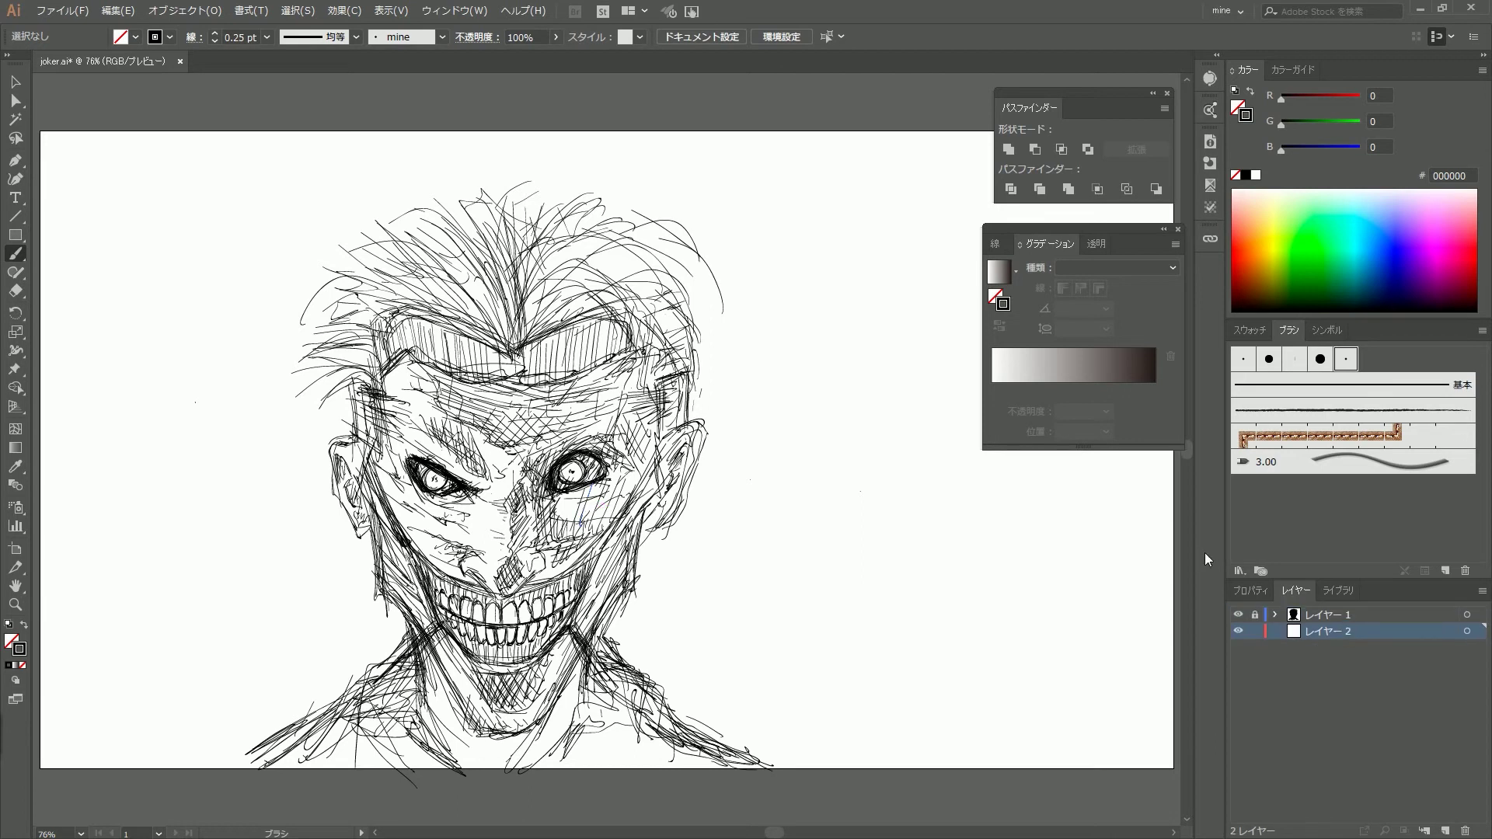
key("ctrl+1")
key("Return")
left_click(803, 483)
Paint a red line along the cheek and outline the grin in red.
left_click_drag(373, 528, 427, 575)
left_click_drag(361, 501, 458, 676)
left_click_drag(660, 498, 533, 591)
left_click_drag(435, 676, 599, 637)
left_click_drag(653, 536, 582, 648)
left_click_drag(385, 560, 424, 641)
left_click_drag(412, 645, 553, 703)
Thicken the grin outline in darker red and thin the brush to 1 pt.
left_click_drag(366, 505, 408, 626)
left_click_drag(427, 703, 529, 657)
left_click_drag(641, 533, 618, 594)
left_click_drag(1340, 148, 1325, 148)
left_click_drag(381, 536, 416, 610)
left_click_drag(633, 537, 532, 606)
key("Return")
key("Return")
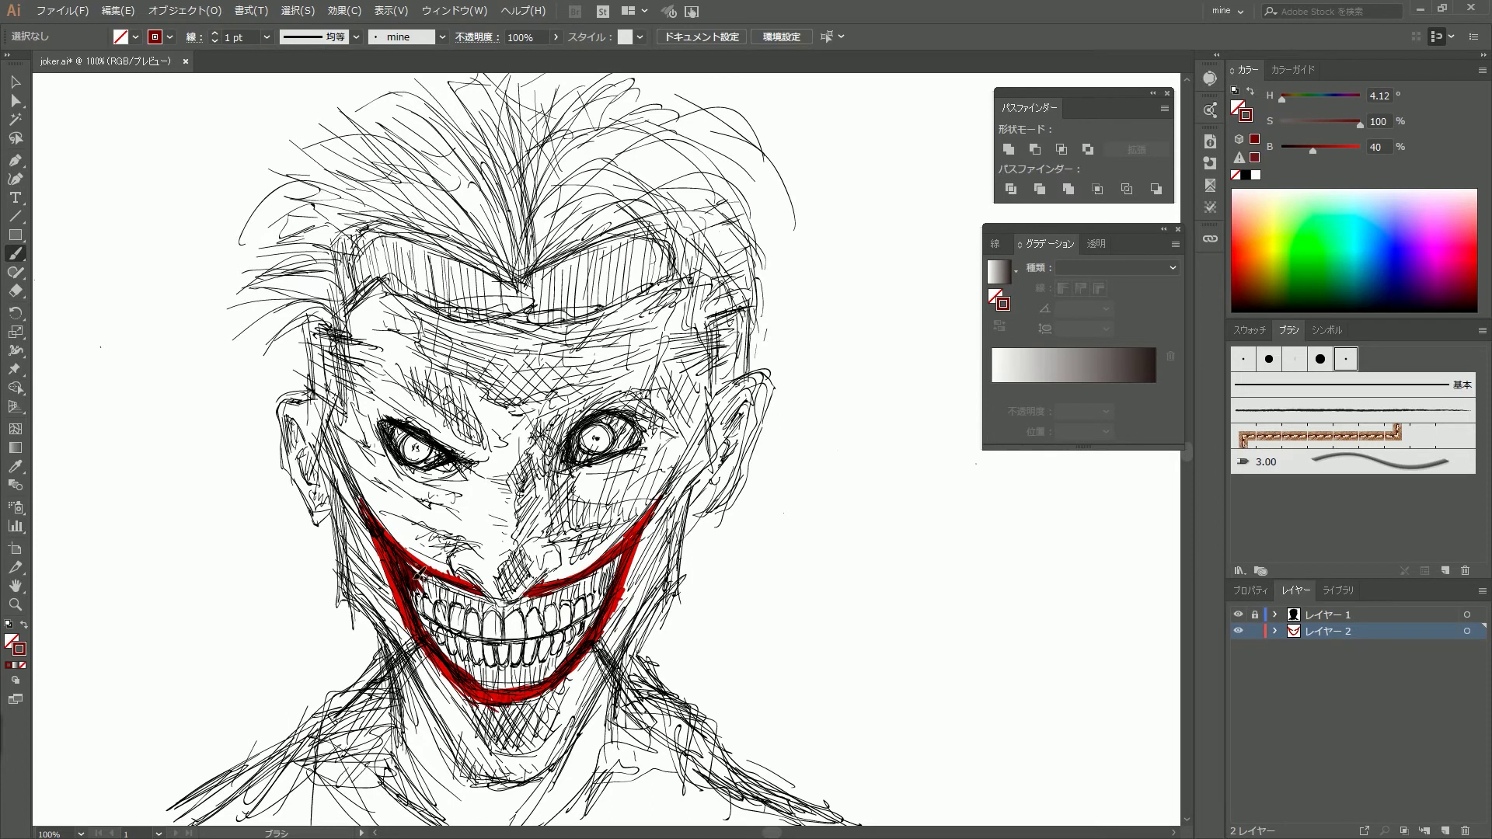
left_click_drag(419, 573, 448, 602)
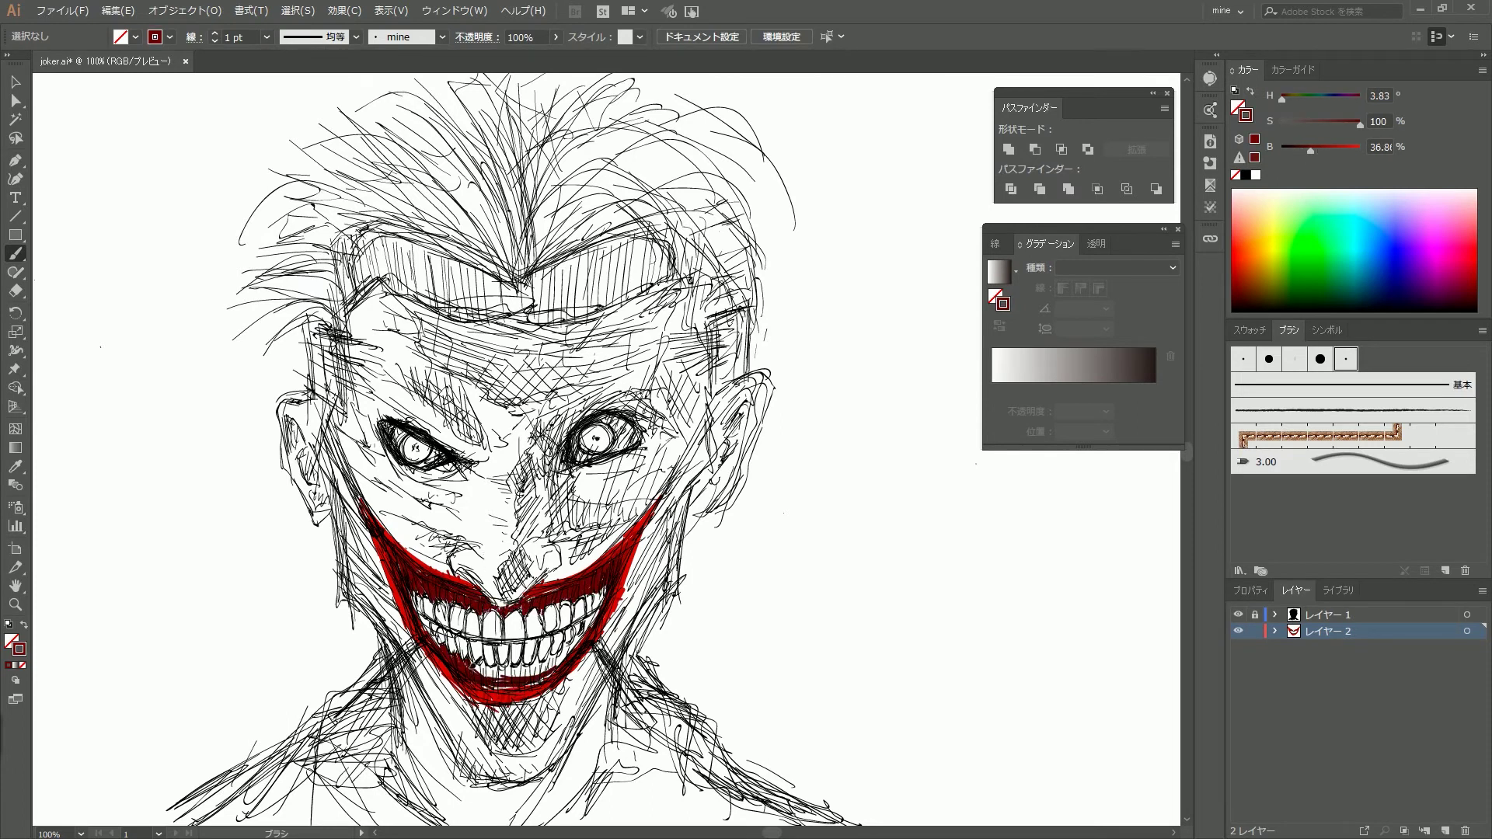
key("ctrl+z")
key("ctrl+z")
key("ctrl+z")
key("ctrl+z")
key("ctrl+z")
key("ctrl+z")
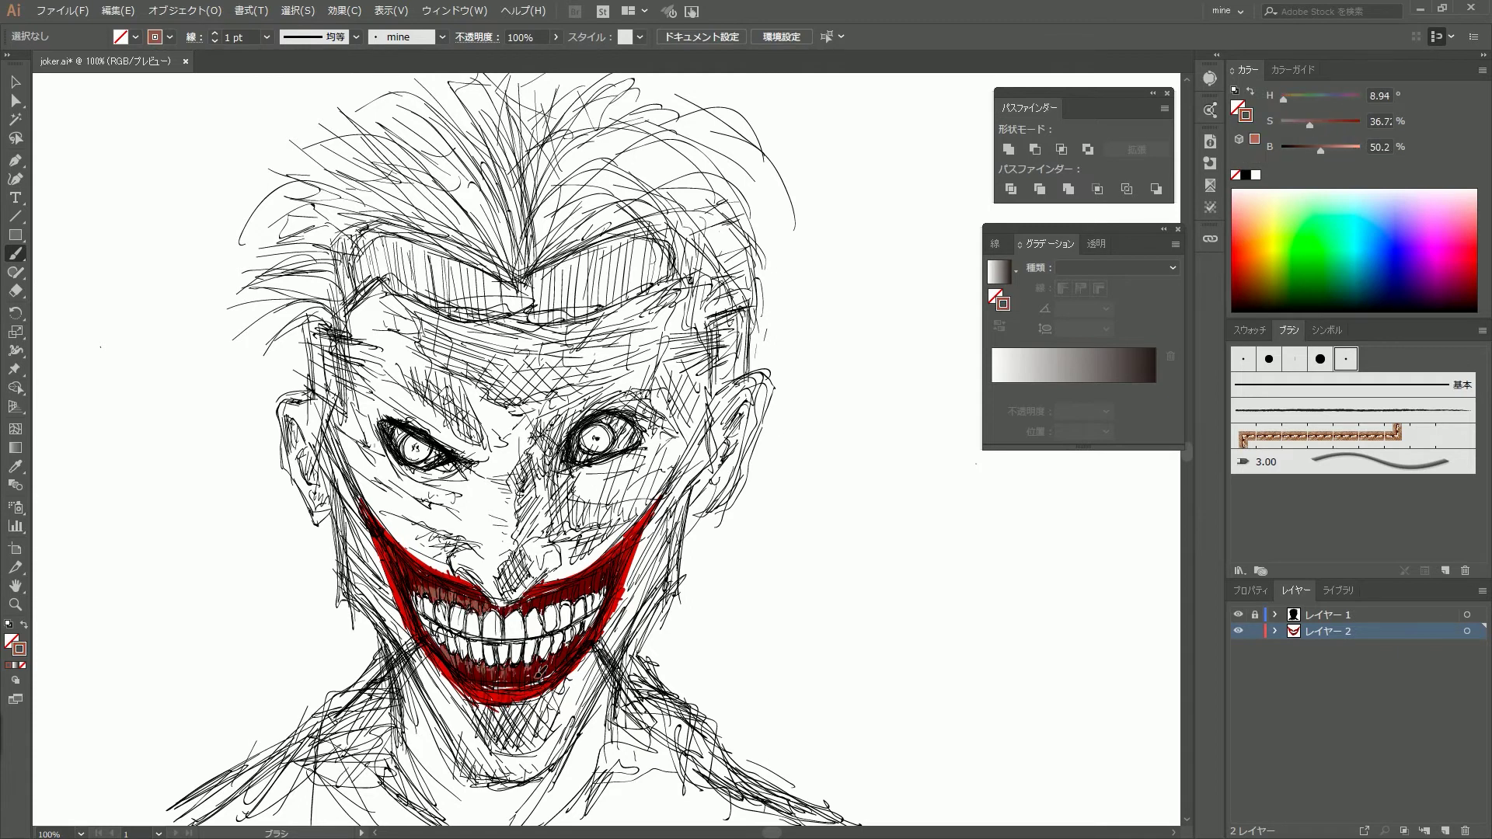
Paint the teeth pale cream, adjusting the tone by sampling the teeth.
left_click_drag(94, 476, 149, 510)
left_click_drag(502, 614, 502, 659)
left_click_drag(528, 615, 528, 658)
mouse_move(581, 602)
left_mouse_down()
mouse_move(581, 637)
mouse_move(598, 625)
left_mouse_up()
left_click_drag(550, 610, 550, 655)
left_click(1276, 190)
left_click(557, 648)
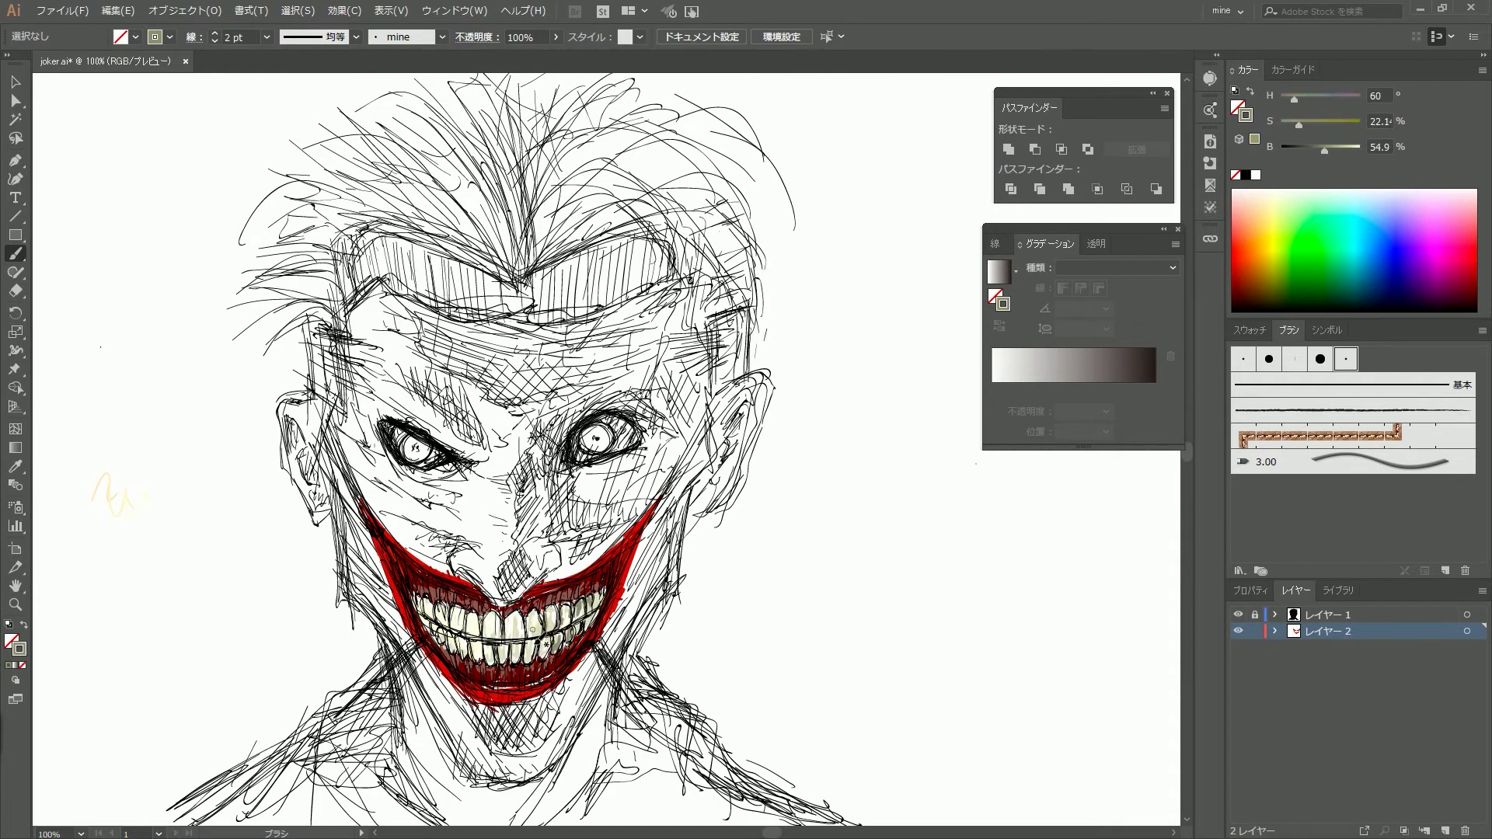
left_click(500, 647)
left_click(491, 637)
Paint dark red beside the left eye and pick deeper reds for the mouth.
left_click(435, 668)
left_click_drag(380, 427, 405, 466)
left_click(455, 473)
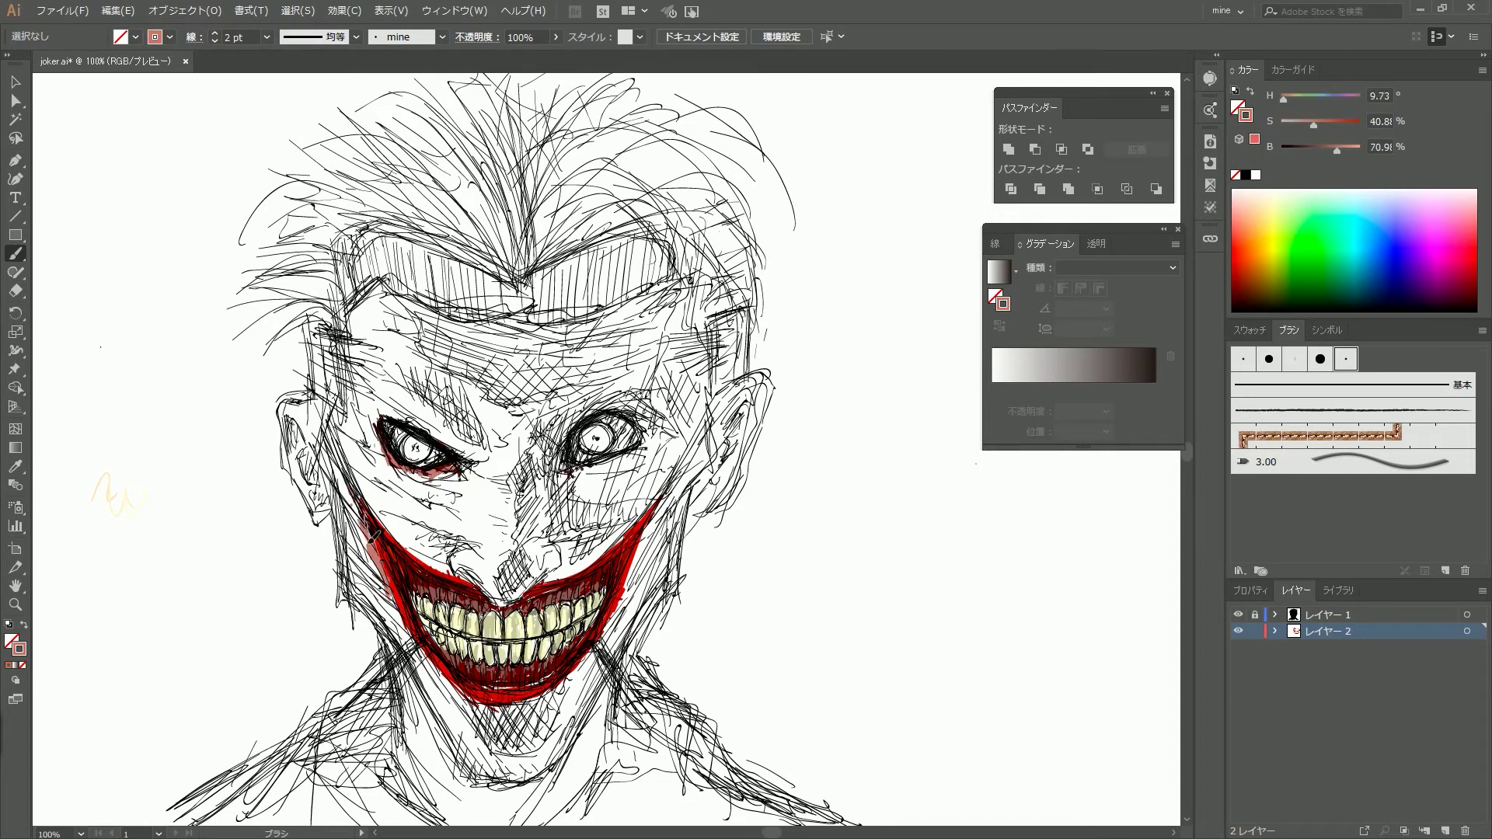
left_click(519, 686)
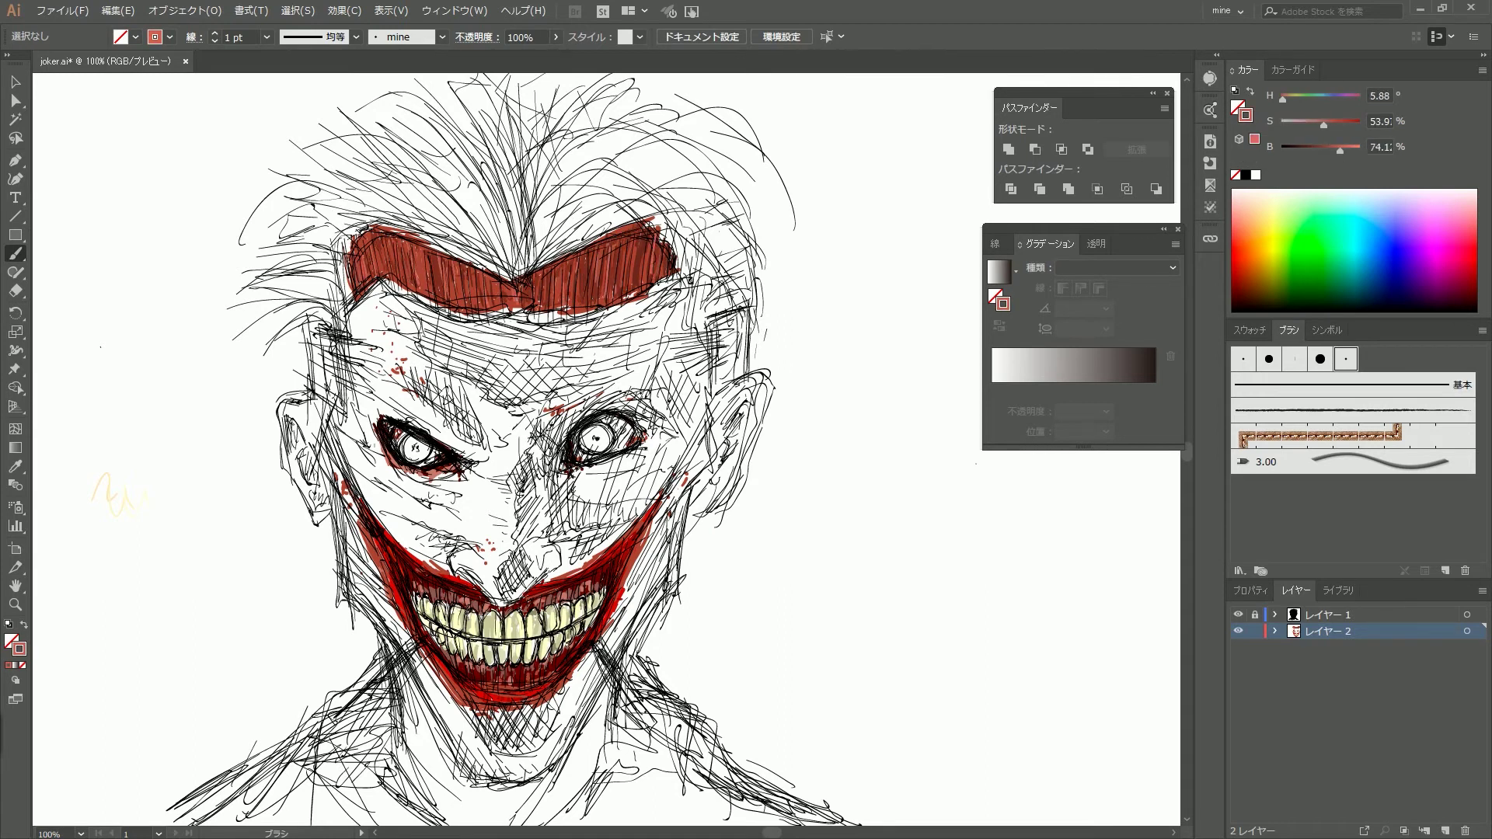
Switch the colour to black and add Layer 3 for shadows, placed beneath Layer 2.
left_click(1246, 174)
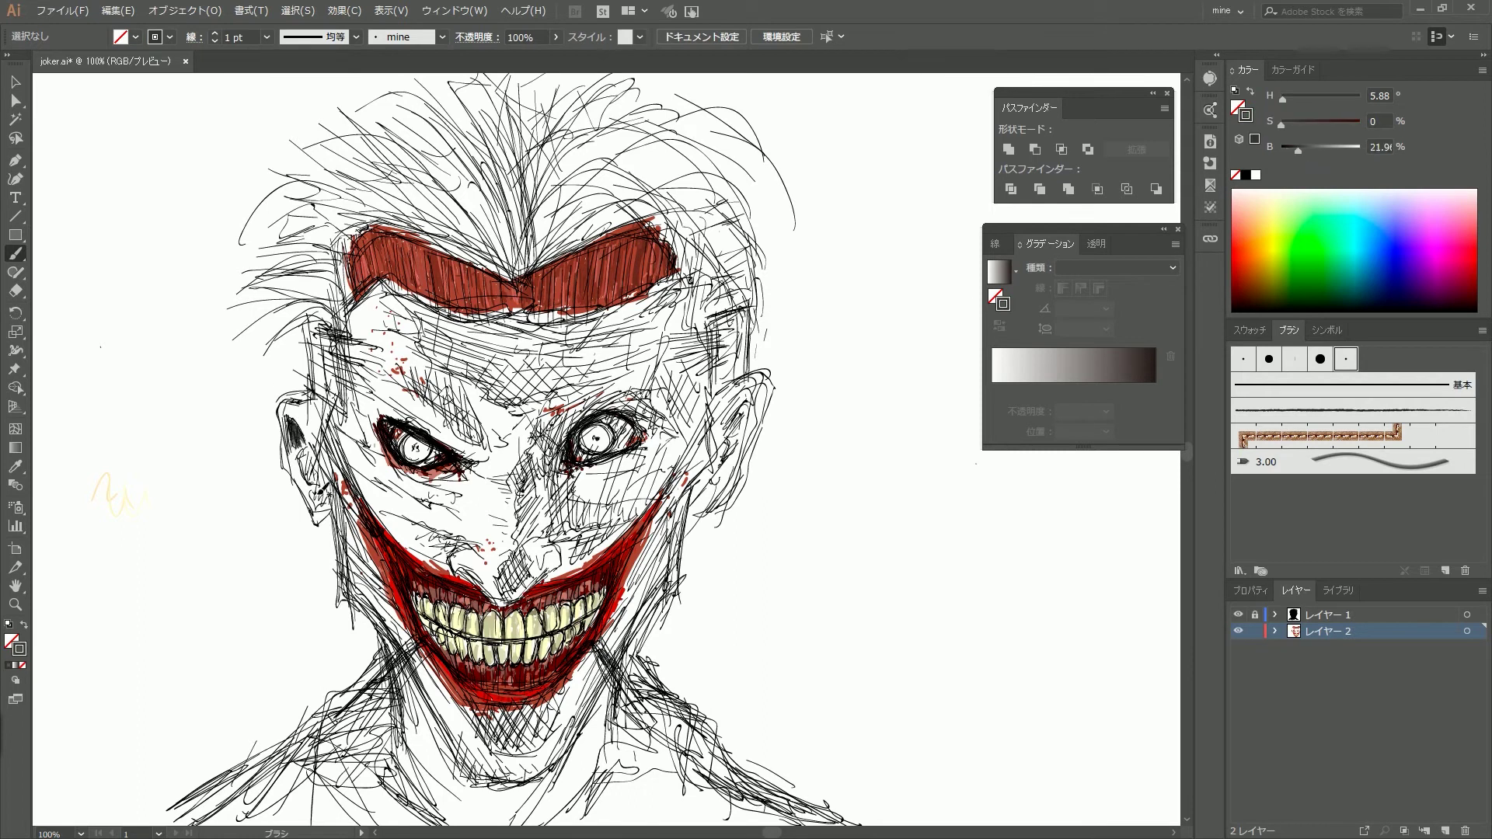
left_click(1445, 831)
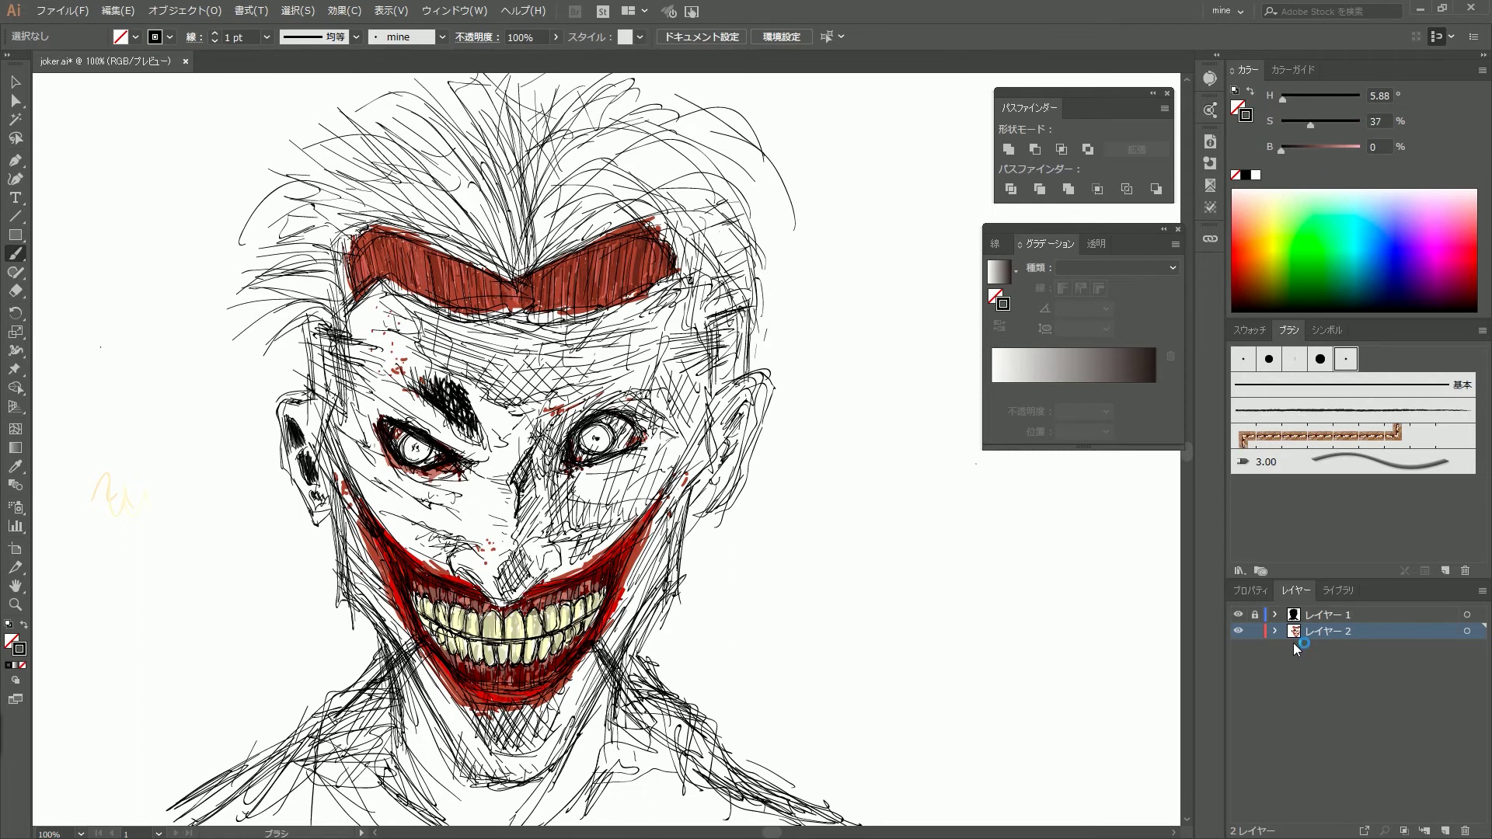
left_click(453, 11)
left_click(606, 256)
left_click(1072, 594)
left_click_drag(400, 289, 455, 357)
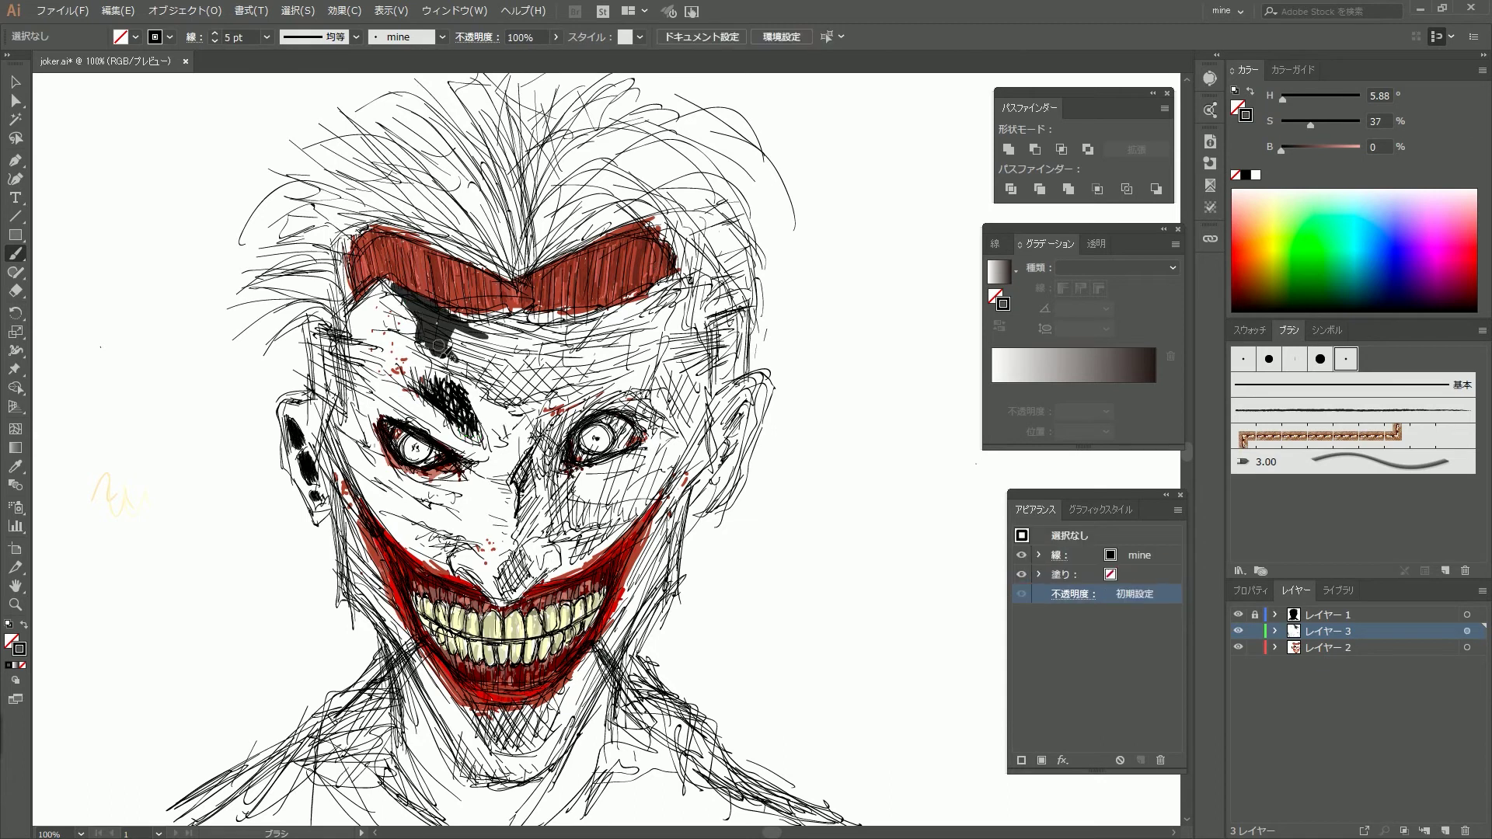
left_click_drag(1321, 631, 1321, 651)
left_click_drag(447, 322, 637, 335)
Shade the nose bridge, right eye socket, right cheek and forehead band in black.
left_click_drag(544, 446, 509, 590)
mouse_move(606, 528)
left_mouse_down()
mouse_move(544, 412)
mouse_move(606, 528)
left_mouse_up()
left_click_drag(559, 420, 645, 420)
left_click_drag(575, 513, 653, 505)
left_click_drag(598, 373, 653, 350)
left_click_drag(668, 289, 396, 294)
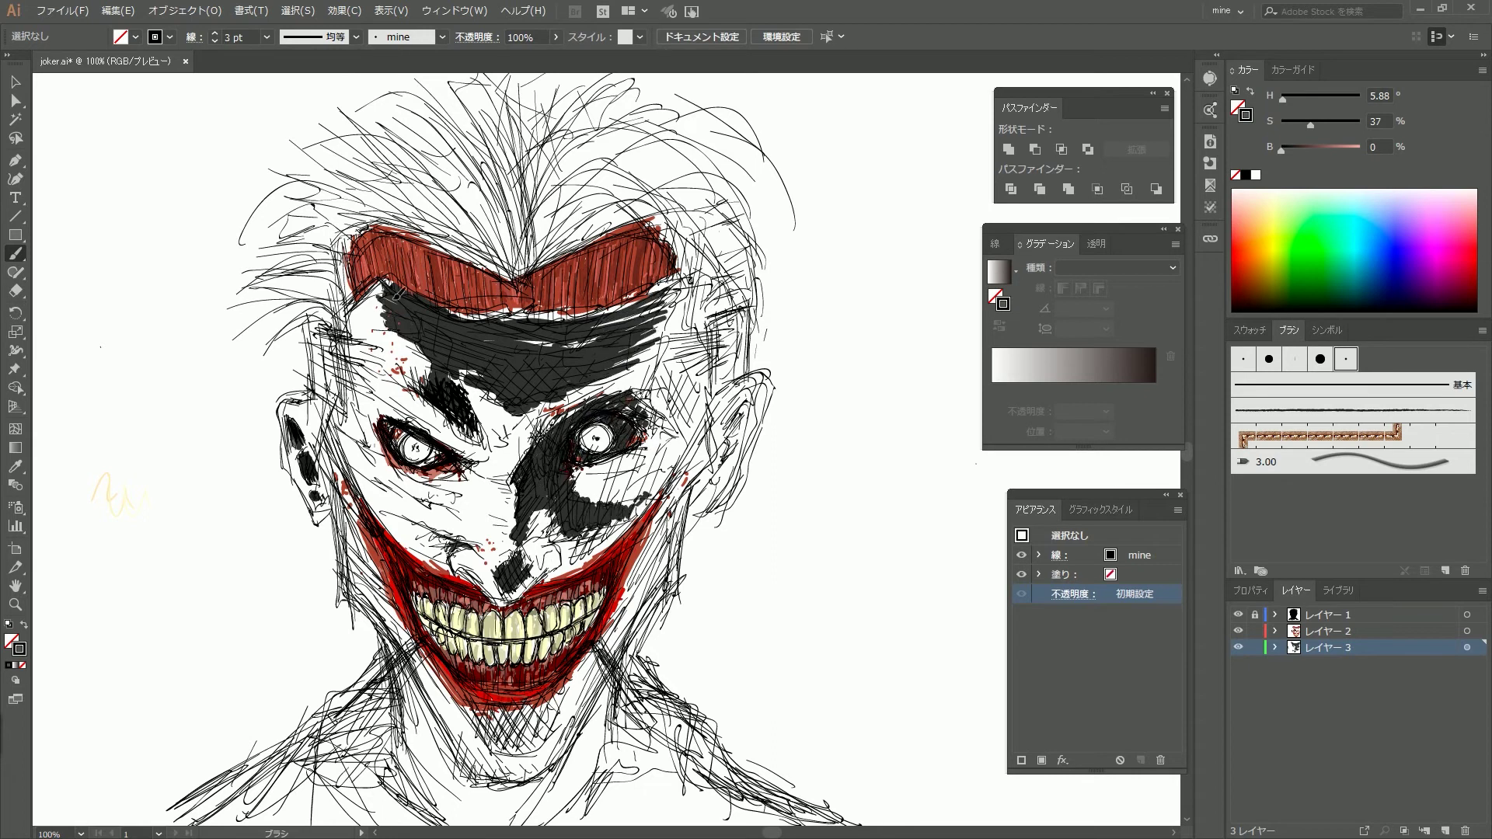
Shade under the chin, along the left jaw, the neck and the right shoulder.
mouse_move(474, 713)
left_mouse_down()
mouse_move(556, 752)
mouse_move(542, 784)
left_mouse_up()
left_click_drag(408, 673, 449, 735)
left_click_drag(375, 624, 432, 723)
left_click_drag(548, 765, 592, 707)
mouse_move(385, 639)
left_mouse_down()
mouse_move(424, 699)
mouse_move(350, 750)
left_mouse_up()
mouse_move(392, 665)
left_mouse_down()
mouse_move(334, 789)
mouse_move(420, 711)
mouse_move(415, 737)
mouse_move(559, 809)
left_mouse_up()
left_click_drag(334, 773, 210, 823)
left_click_drag(365, 738, 276, 824)
key("ctrl+minus")
left_click_drag(614, 645, 746, 699)
left_click_drag(583, 676, 669, 715)
key("ctrl+plus")
Cross-hatch black shadow onto the left cheek, right cheek and right temple.
mouse_move(349, 330)
left_mouse_down()
mouse_move(370, 396)
mouse_move(326, 458)
left_mouse_up()
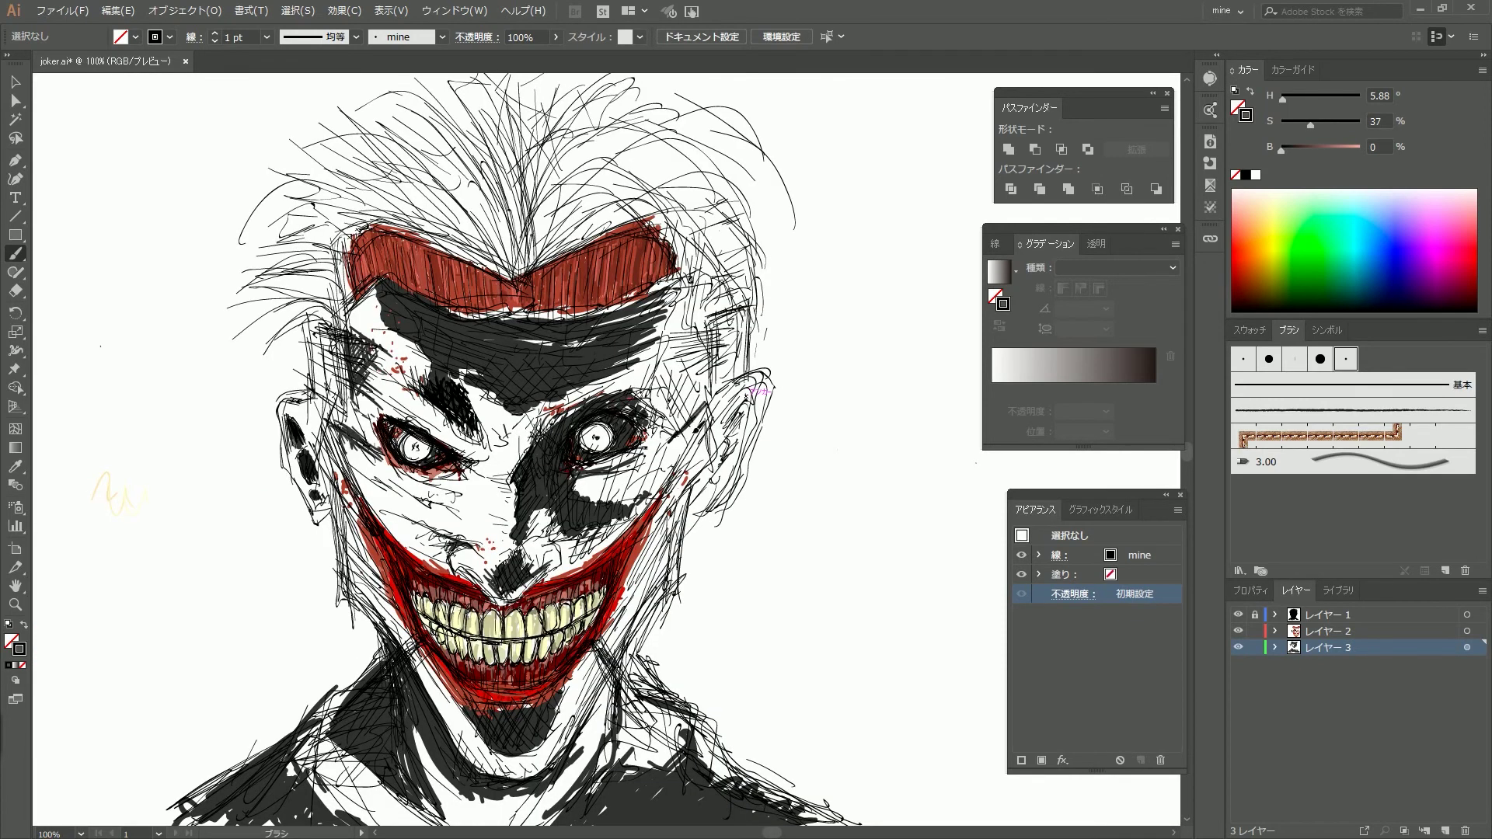
left_click_drag(699, 423, 614, 513)
left_click_drag(641, 443, 602, 505)
left_click_drag(712, 334, 645, 447)
mouse_move(711, 295)
left_mouse_down()
mouse_move(660, 412)
mouse_move(676, 423)
mouse_move(614, 319)
left_mouse_up()
left_click_drag(660, 462, 614, 516)
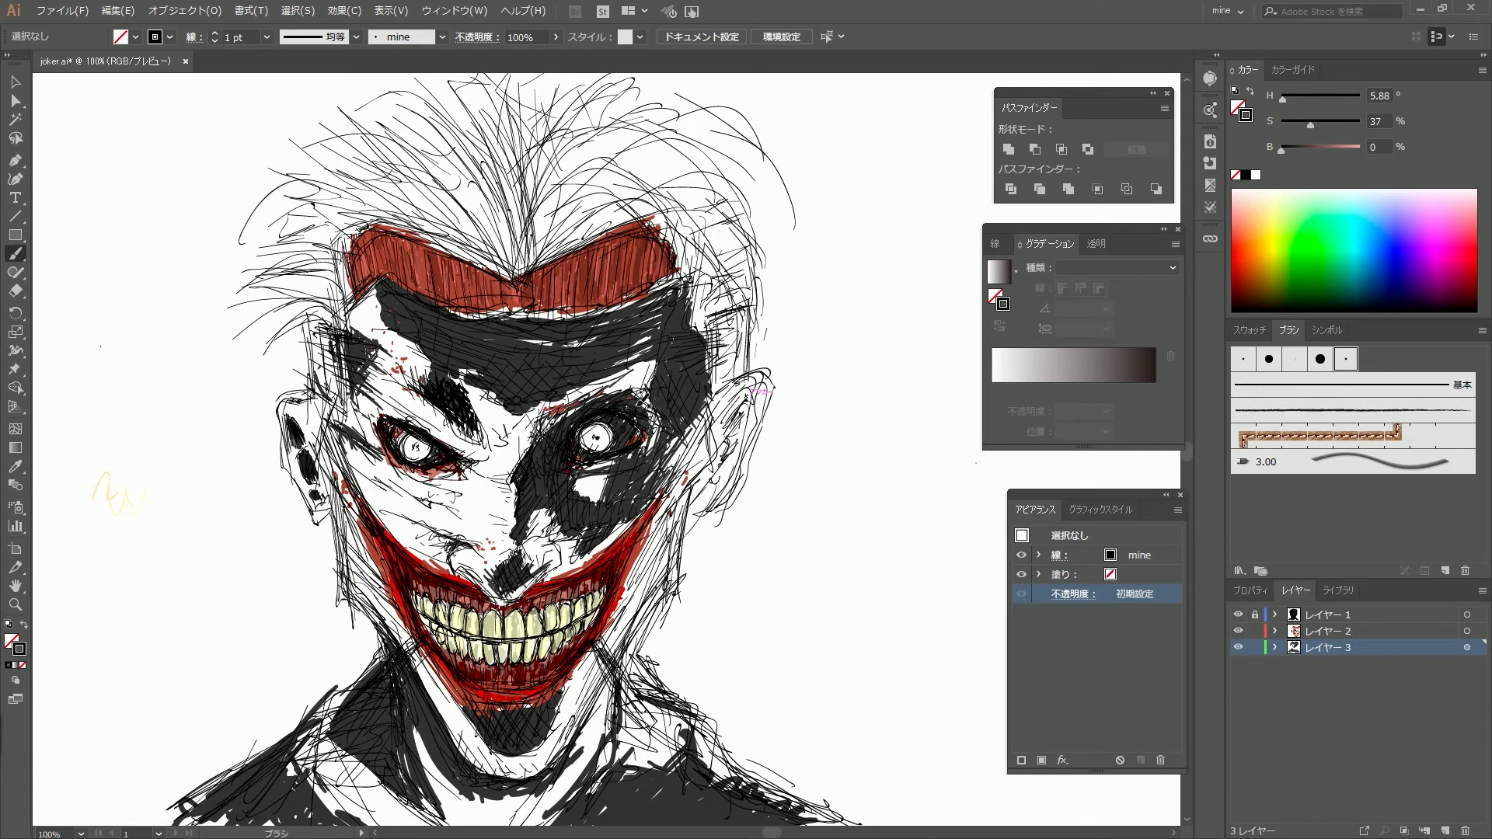
Shade around the nose and nostril, both ears and the right jaw.
left_click_drag(515, 476, 497, 500)
left_click_drag(572, 511, 550, 564)
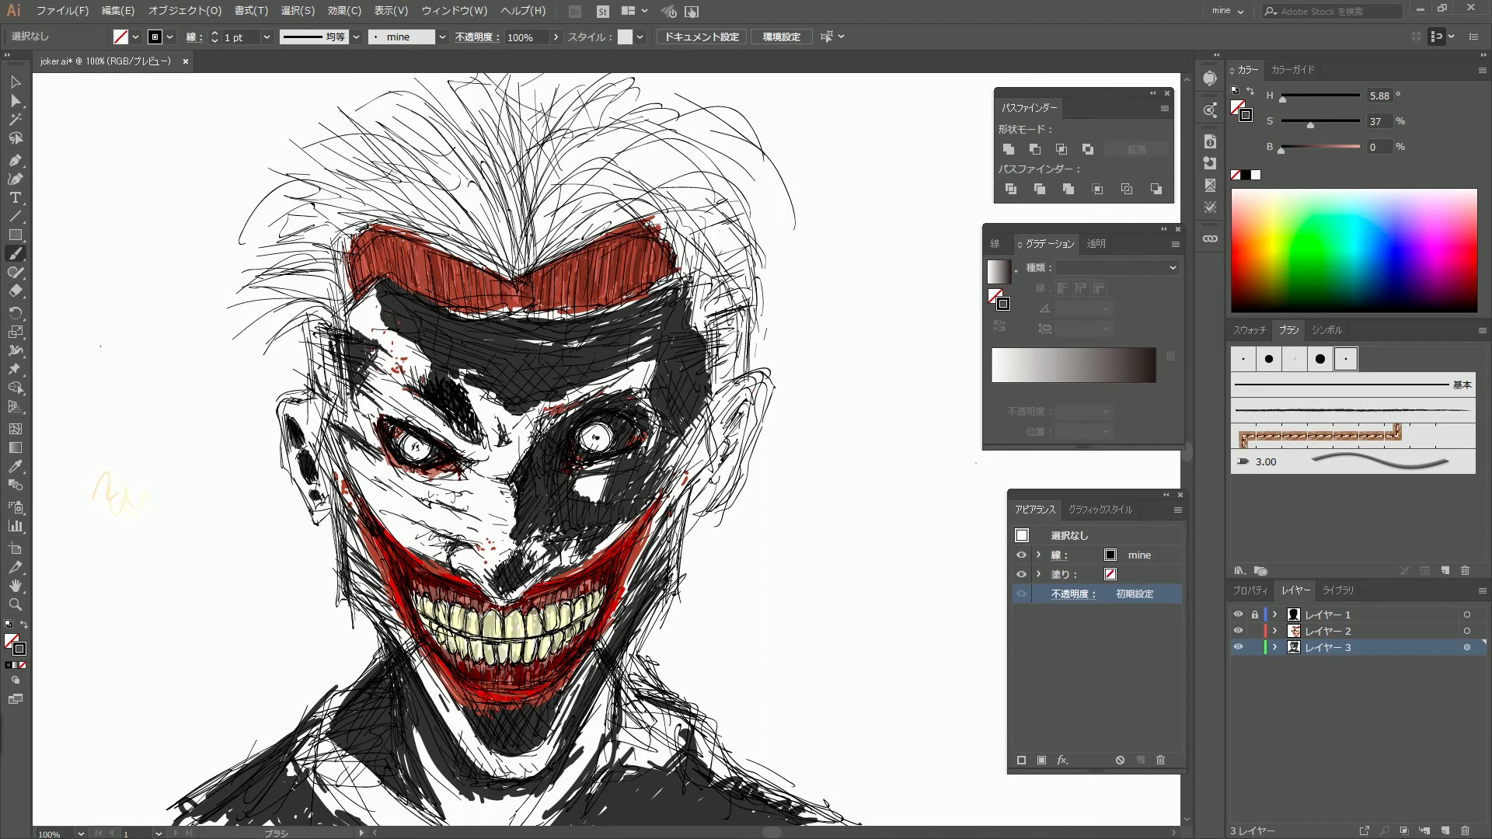
left_click_drag(289, 404, 313, 509)
mouse_move(660, 512)
left_mouse_down()
mouse_move(722, 404)
mouse_move(699, 490)
left_mouse_up()
mouse_move(762, 392)
left_mouse_down()
mouse_move(660, 536)
mouse_move(664, 575)
left_mouse_up()
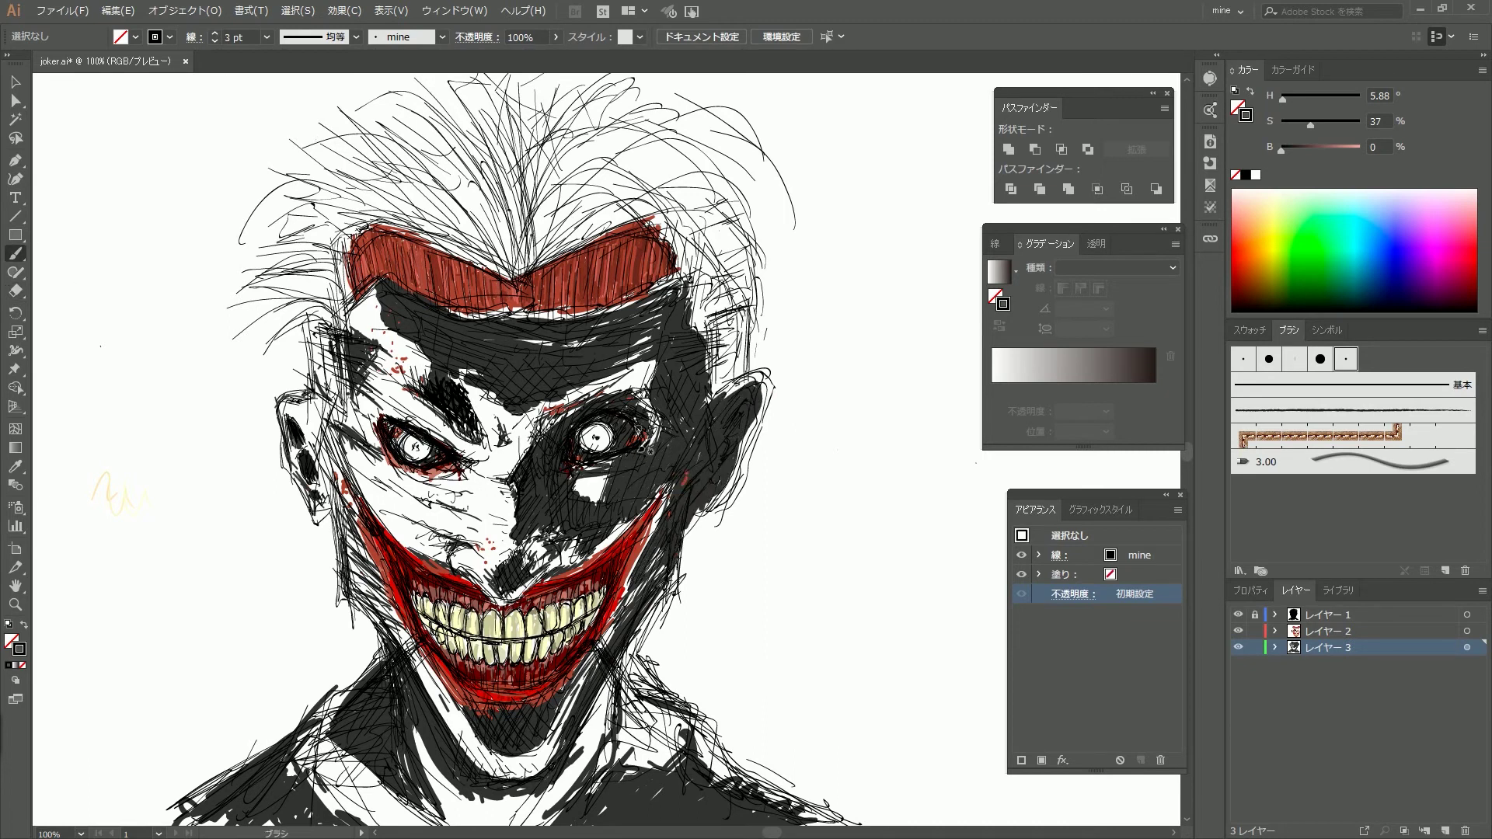
On Layer 2, paint green over the left hair tuft and the hairline above the brow.
left_click(1329, 631)
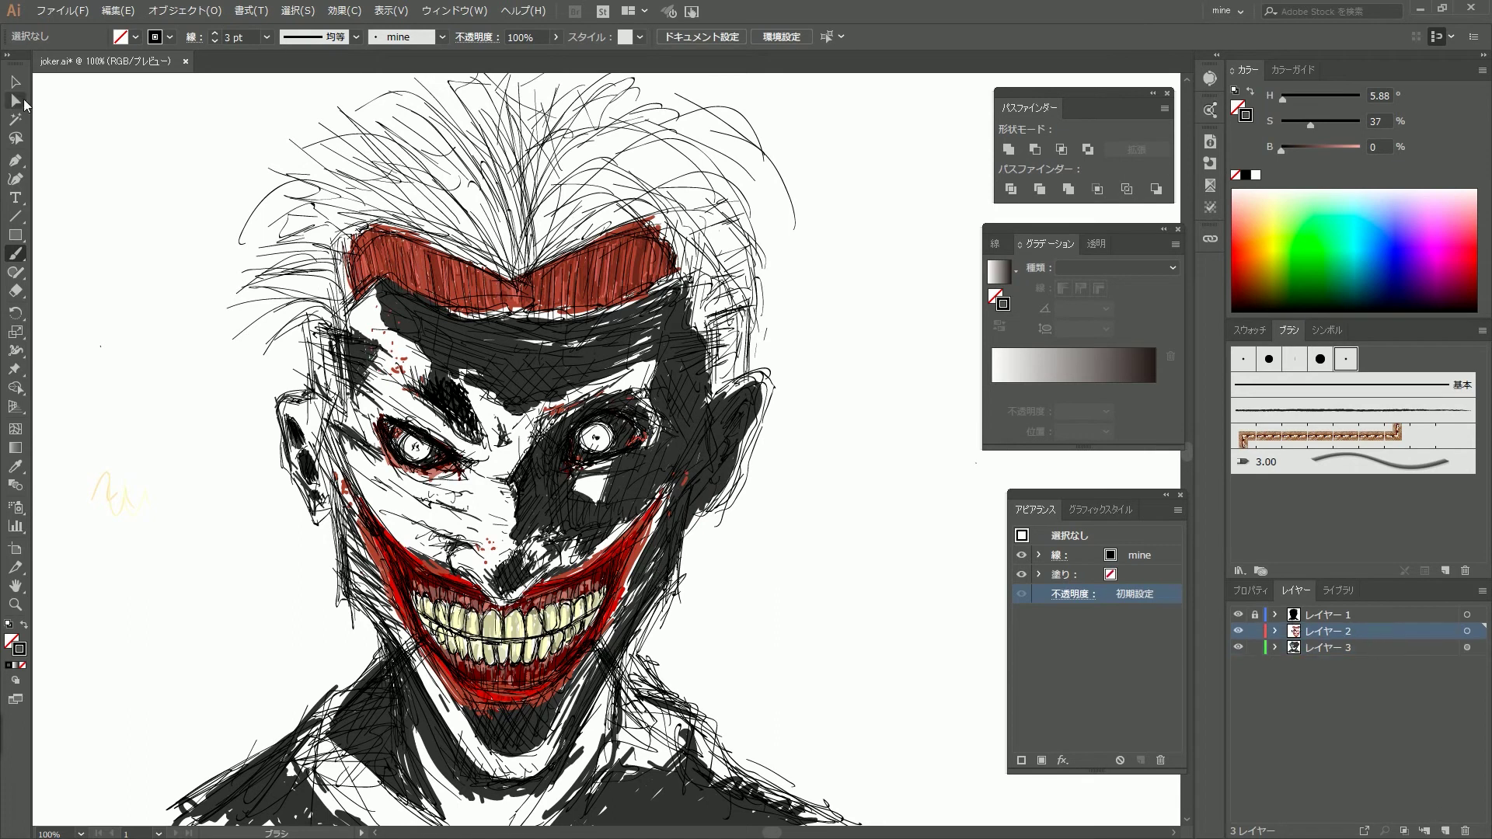
mouse_move(268, 331)
left_mouse_down()
mouse_move(330, 312)
mouse_move(264, 320)
mouse_move(245, 281)
left_mouse_up()
left_click_drag(339, 302, 253, 276)
mouse_move(513, 268)
left_mouse_down()
mouse_move(474, 152)
mouse_move(511, 268)
left_mouse_up()
key("bracketright")
key("bracketright")
key("bracketright")
mouse_move(338, 224)
left_mouse_down()
mouse_move(315, 320)
mouse_move(507, 268)
left_mouse_up()
mouse_move(657, 204)
left_mouse_down()
mouse_move(561, 264)
mouse_move(683, 204)
left_mouse_up()
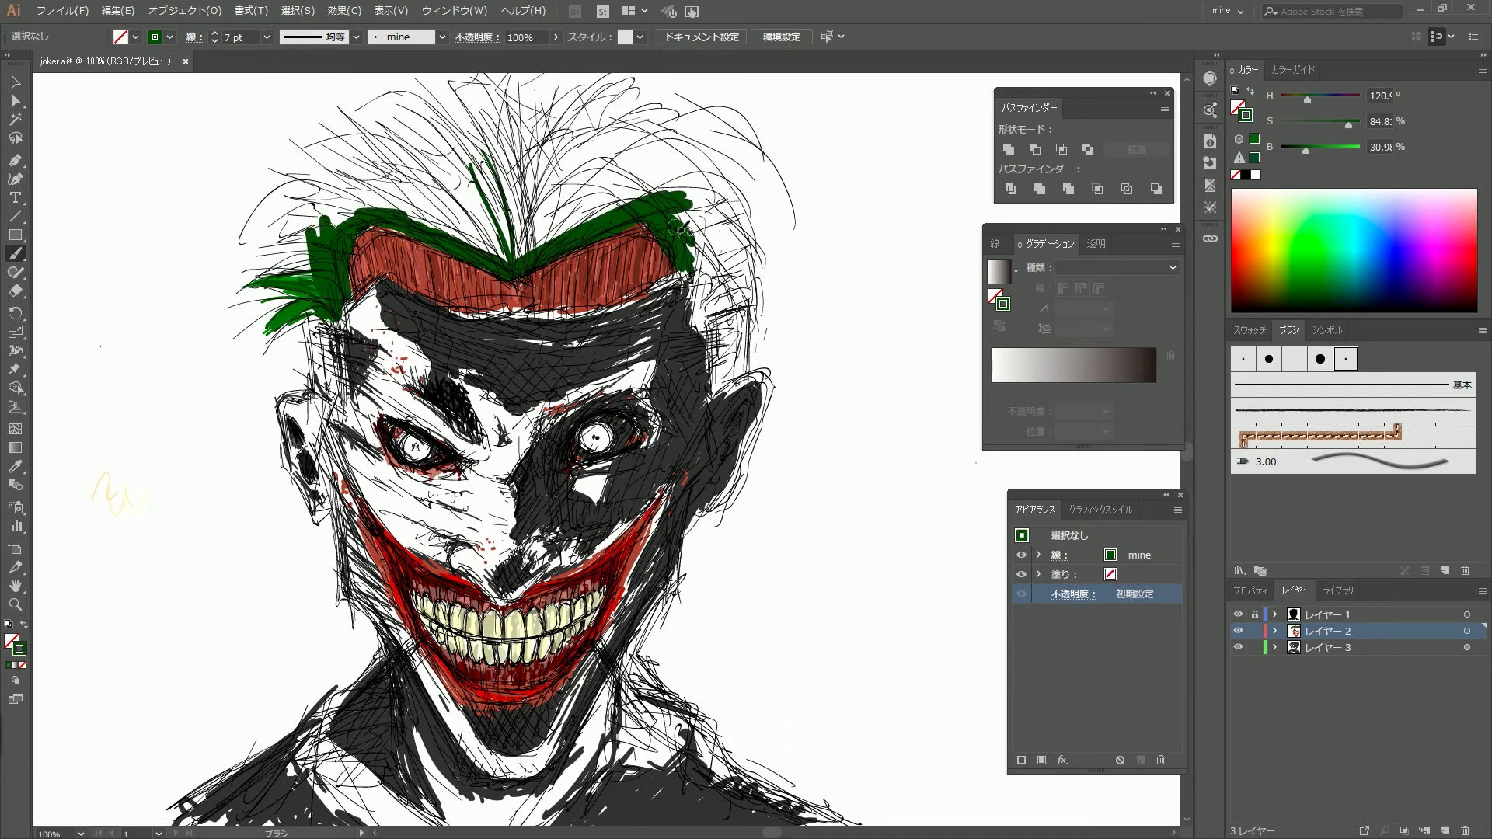
With a much thicker brush, fill the hair mass green and add thin upper-left strands.
key("bracketright")
key("bracketright")
key("bracketright")
left_click_drag(327, 280, 404, 108)
left_click_drag(334, 187, 622, 132)
left_click_drag(505, 101, 738, 288)
left_click_drag(303, 292, 219, 354)
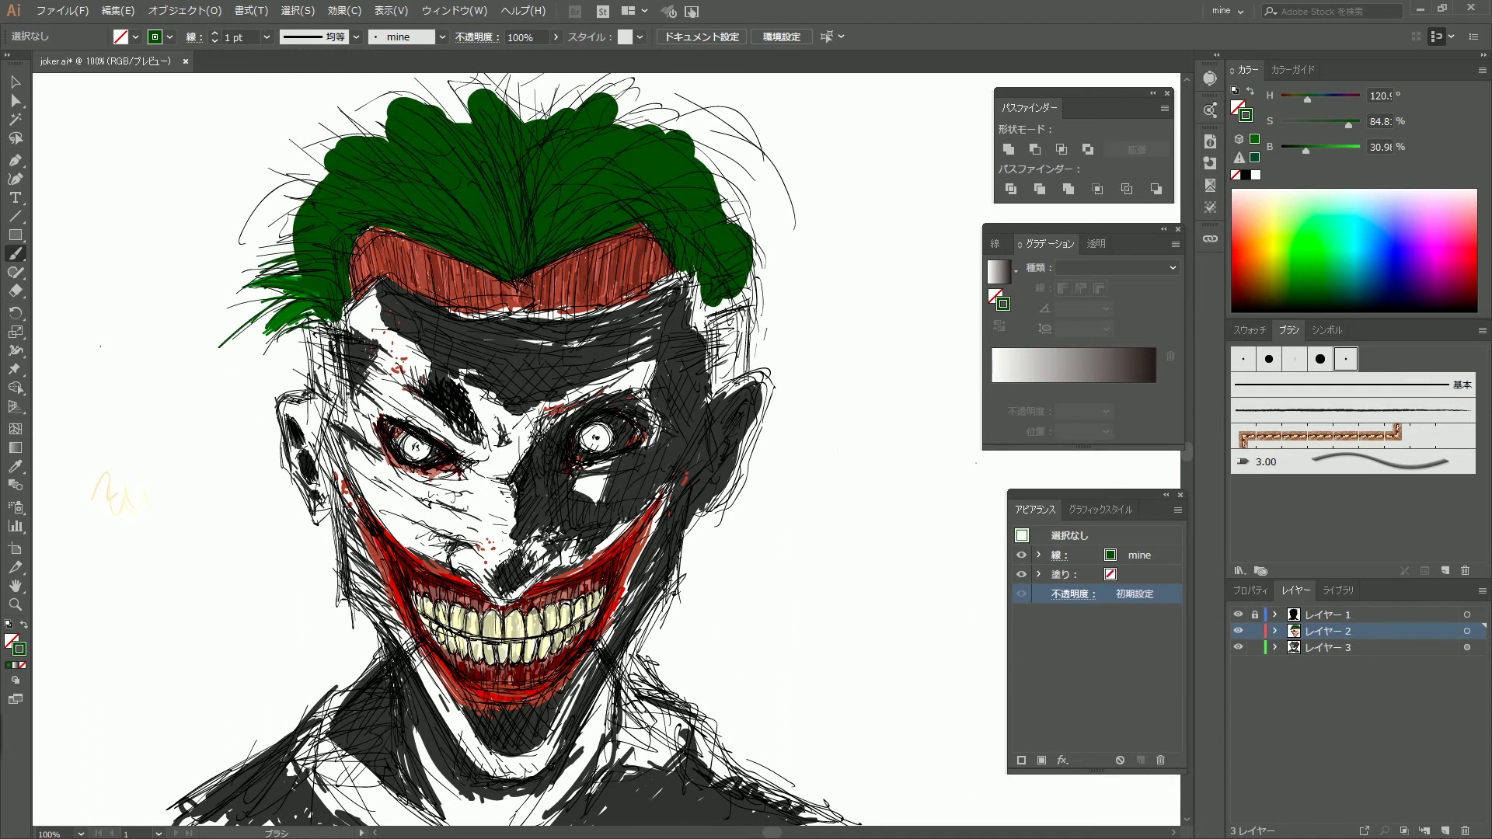
left_click_drag(296, 227, 261, 254)
left_click_drag(331, 163, 249, 227)
left_click_drag(389, 120, 268, 190)
left_click_drag(473, 167, 283, 90)
key("ctrl+a")
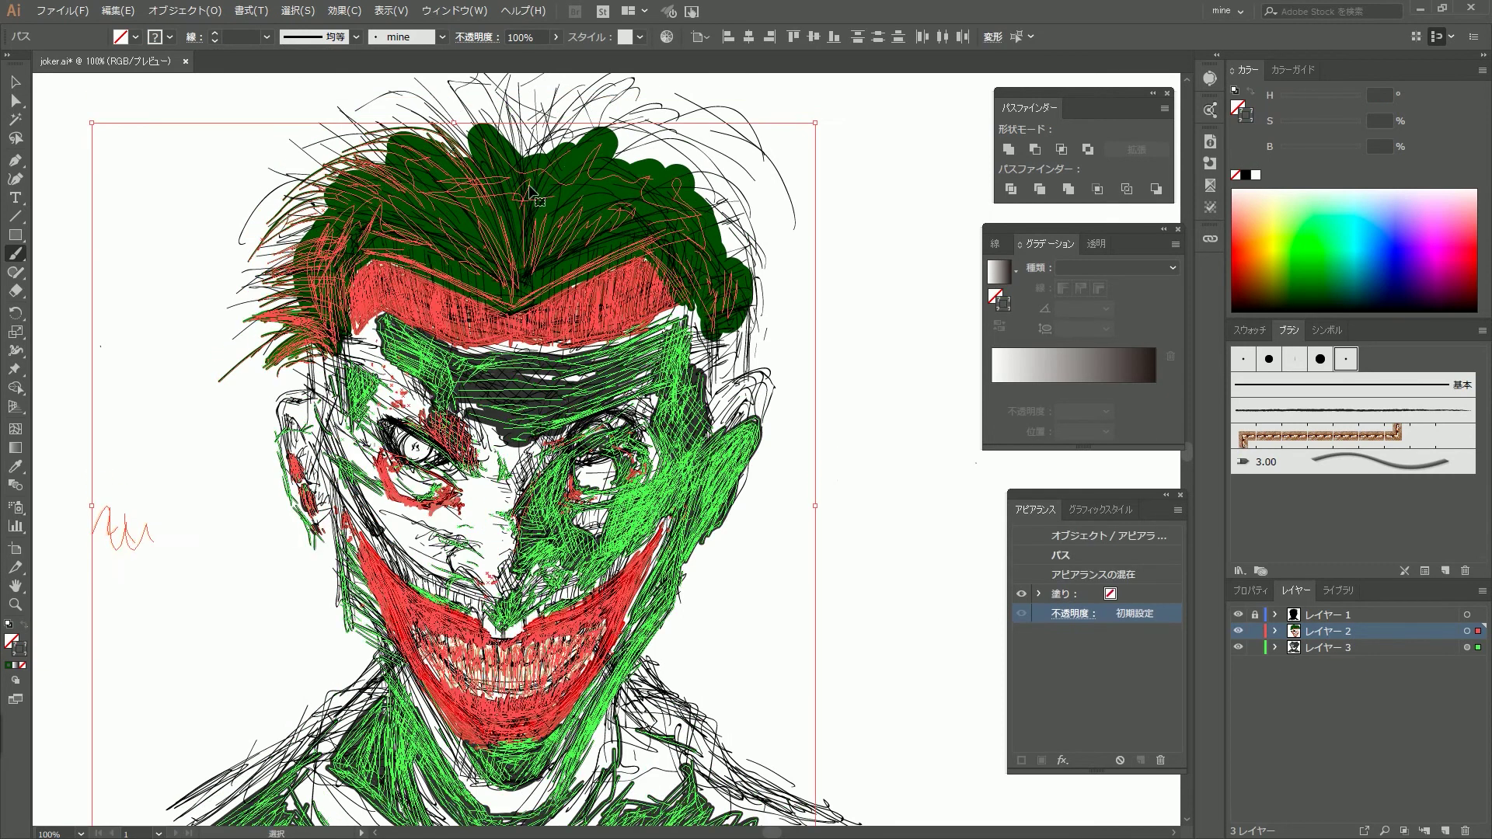
key("ctrl+shift+a")
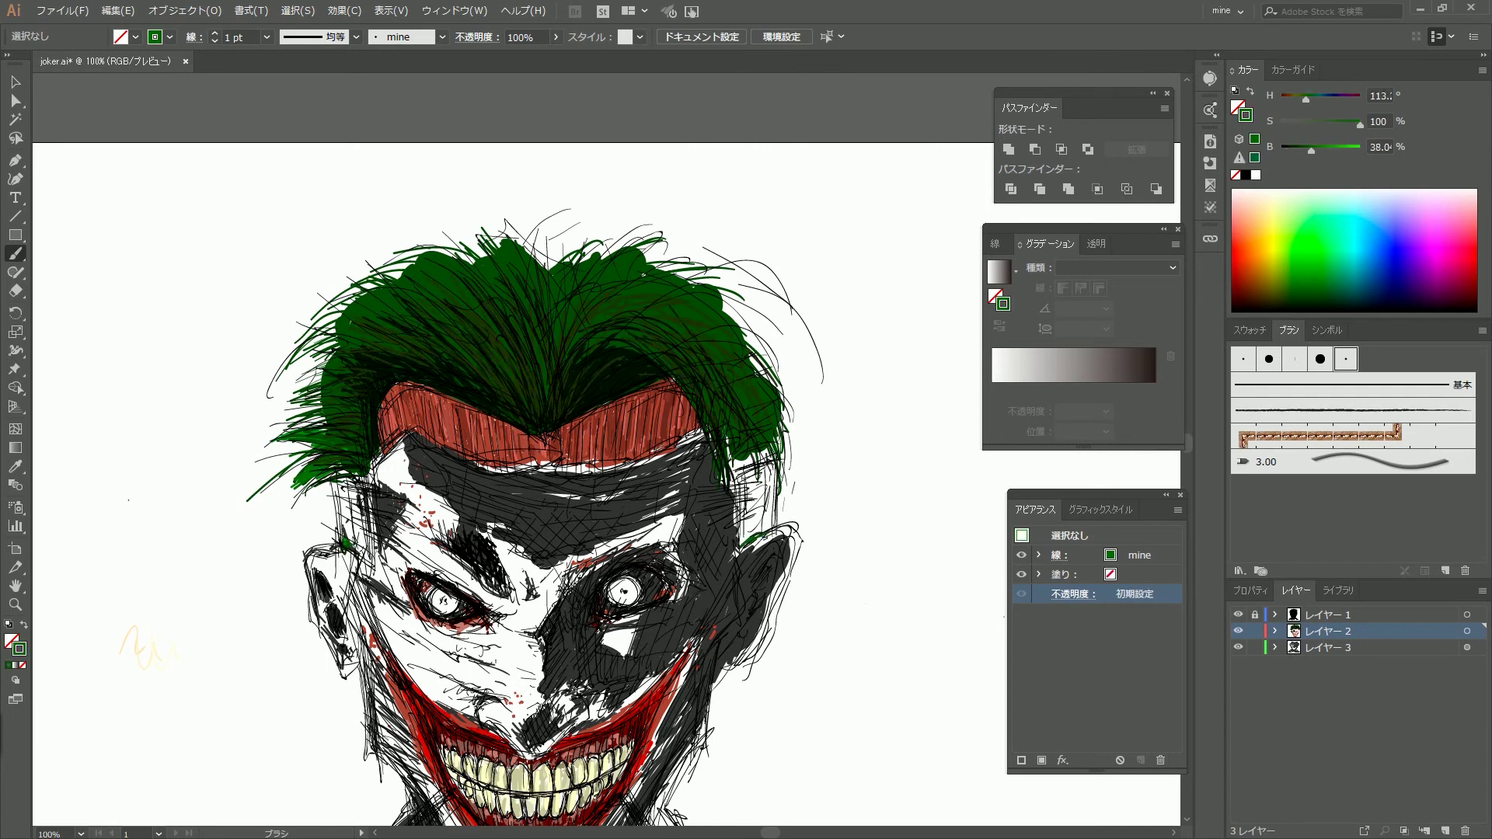
Paint dark olive-brown patches beside the left temple and right ear.
left_click(1280, 308)
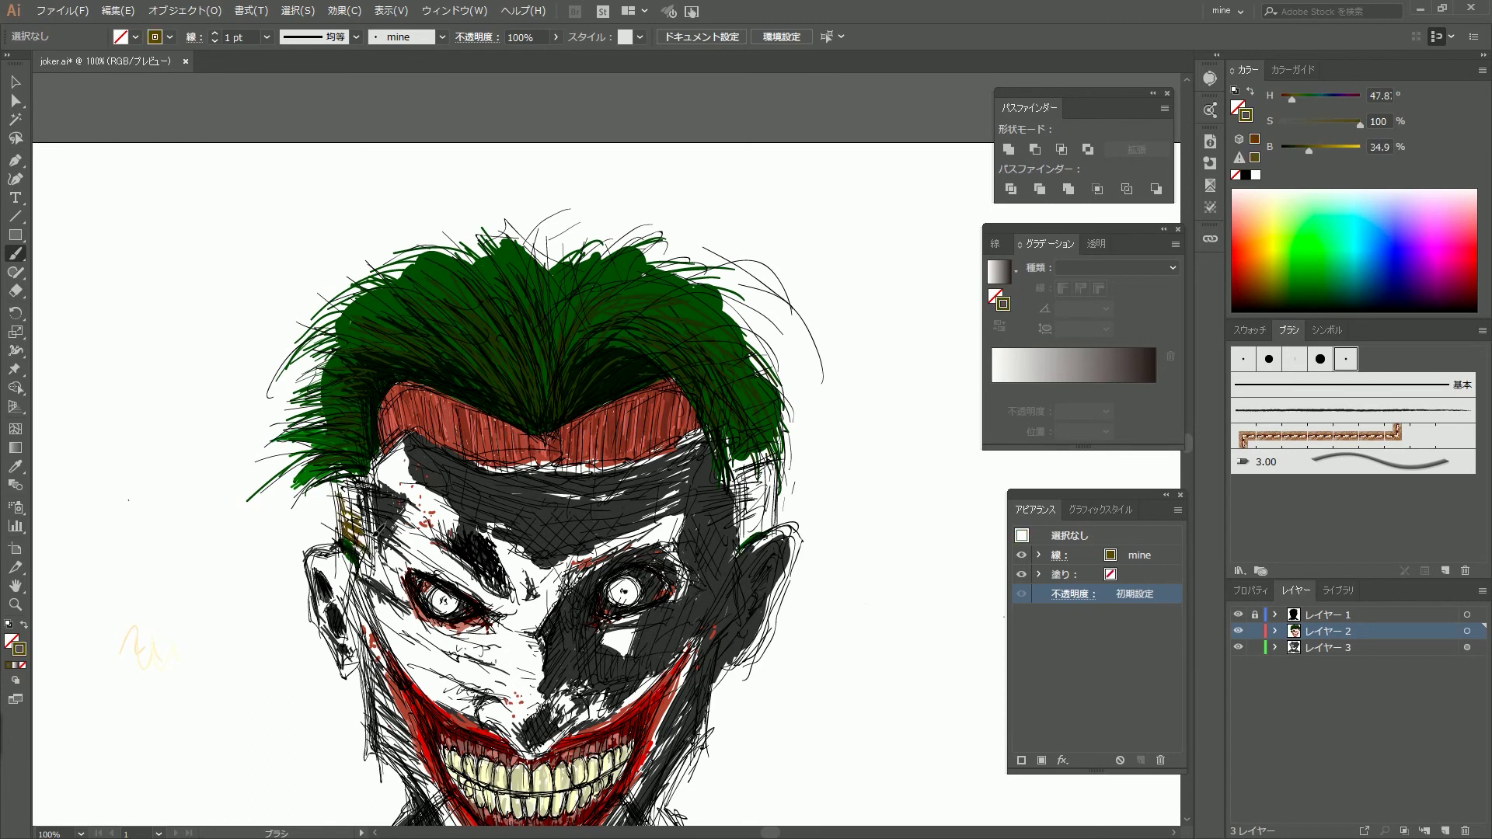
left_click_drag(358, 493, 354, 564)
mouse_move(727, 474)
left_mouse_down()
mouse_move(731, 537)
mouse_move(765, 543)
mouse_move(773, 528)
left_mouse_up()
left_click_drag(1293, 154, 1303, 153)
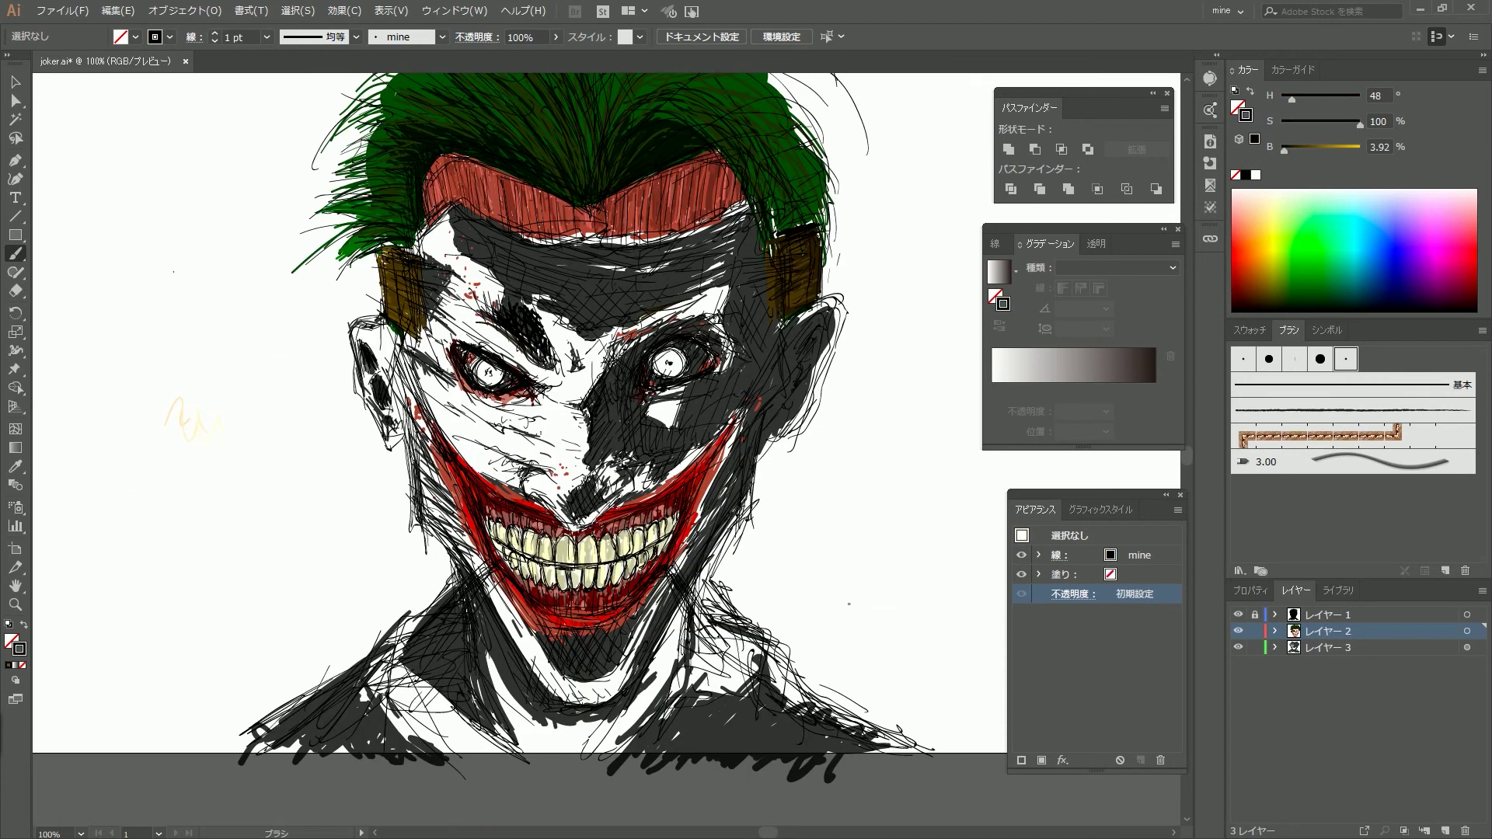
Set black at 4 pt stroke weight and fill the shoulders and shirt area.
left_click(1329, 631)
left_click(267, 37)
left_click(280, 160)
mouse_move(653, 707)
left_mouse_down()
mouse_move(746, 754)
mouse_move(831, 762)
left_mouse_up()
mouse_move(412, 761)
left_mouse_down()
mouse_move(361, 703)
mouse_move(264, 758)
left_mouse_up()
left_click_drag(466, 614, 419, 692)
mouse_move(684, 591)
left_mouse_down()
mouse_move(637, 707)
mouse_move(645, 746)
left_mouse_up()
left_click_drag(517, 723, 404, 598)
left_click_drag(234, 758, 404, 614)
mouse_move(917, 762)
left_mouse_down()
mouse_move(769, 660)
mouse_move(878, 754)
left_mouse_up()
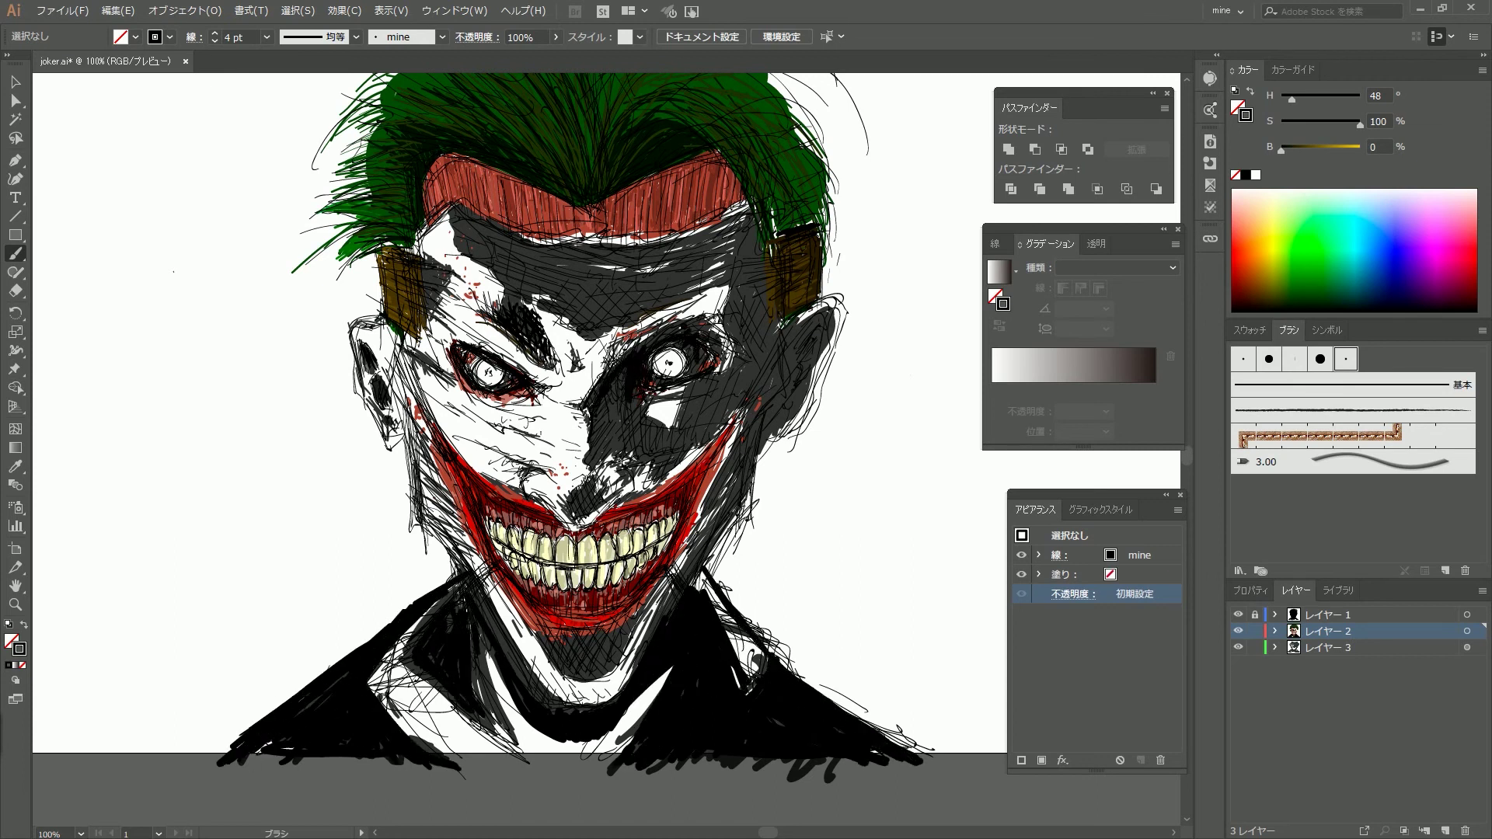
Darken the right cheek, eye area, forehead band and jaw edge to solid black.
left_click_drag(590, 381, 668, 447)
left_click_drag(684, 385, 734, 451)
left_click_drag(424, 264, 435, 311)
left_click_drag(692, 365, 568, 303)
mouse_move(474, 233)
left_mouse_down()
mouse_move(661, 280)
mouse_move(746, 388)
mouse_move(709, 470)
mouse_move(765, 365)
left_mouse_up()
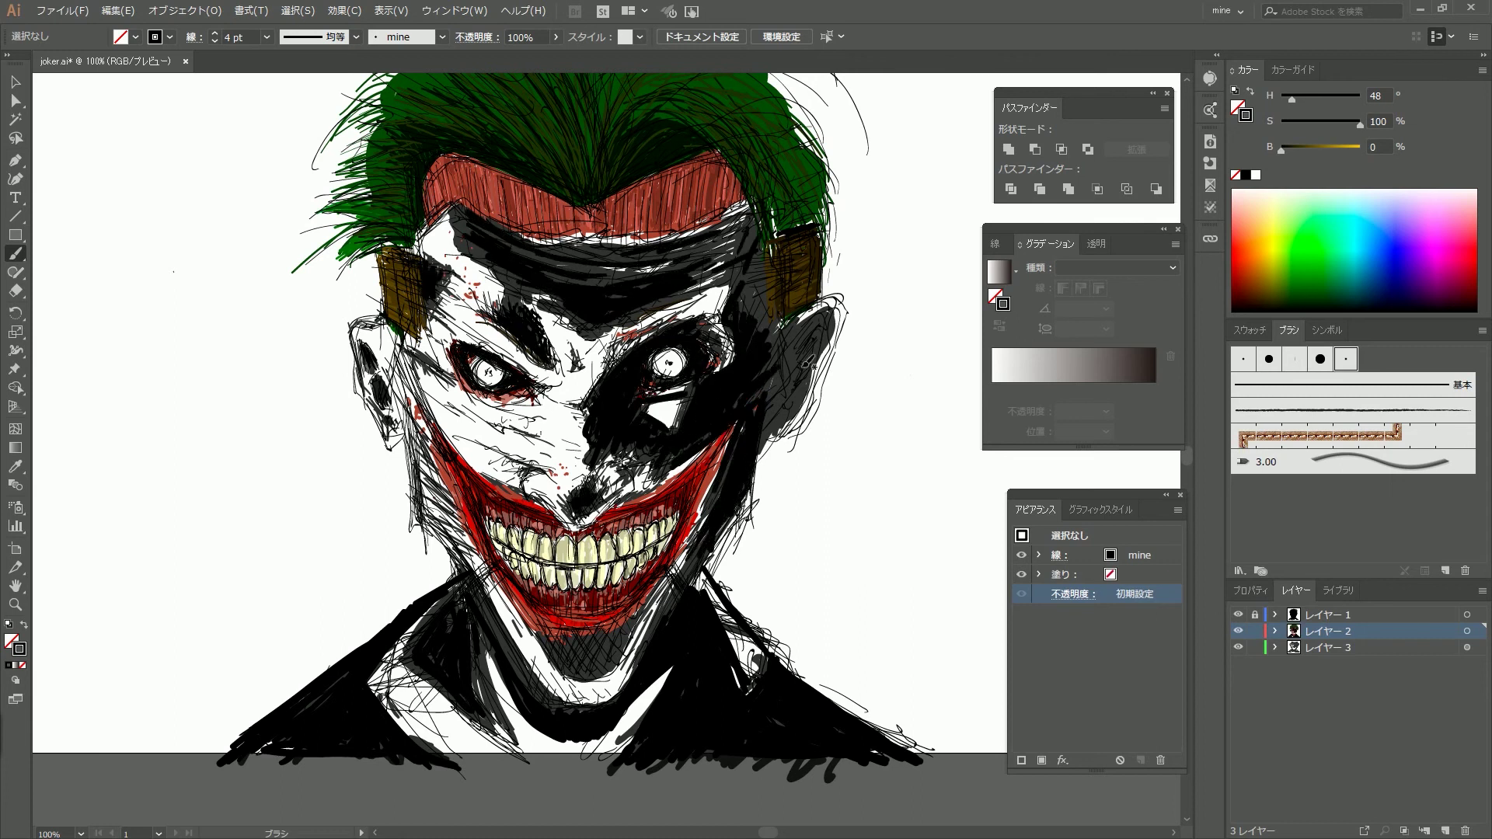
left_click_drag(800, 427, 778, 326)
left_click_drag(525, 248, 746, 217)
left_click(445, 203, "ctrl")
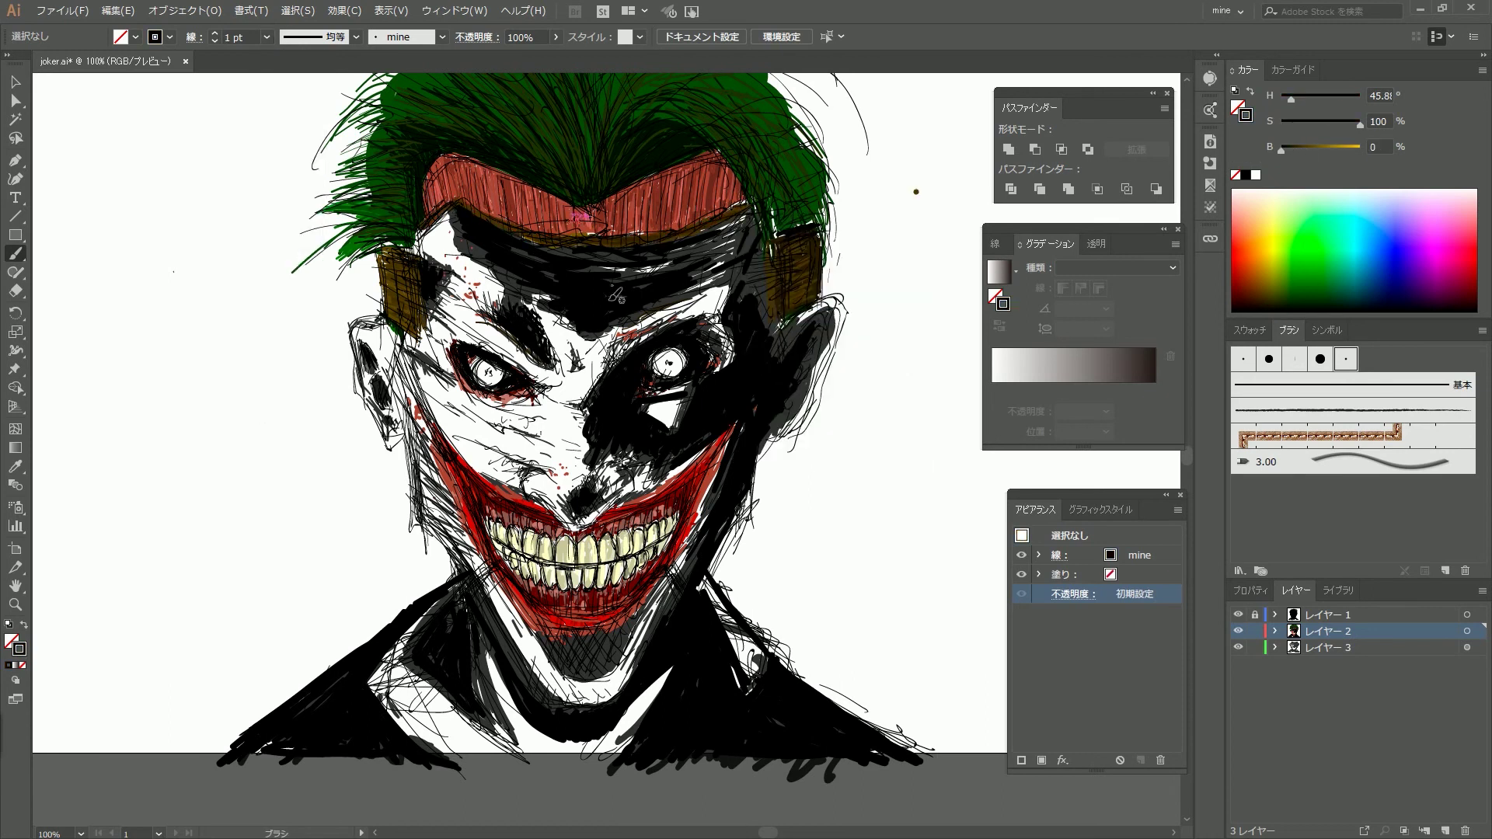
left_click(1087, 597)
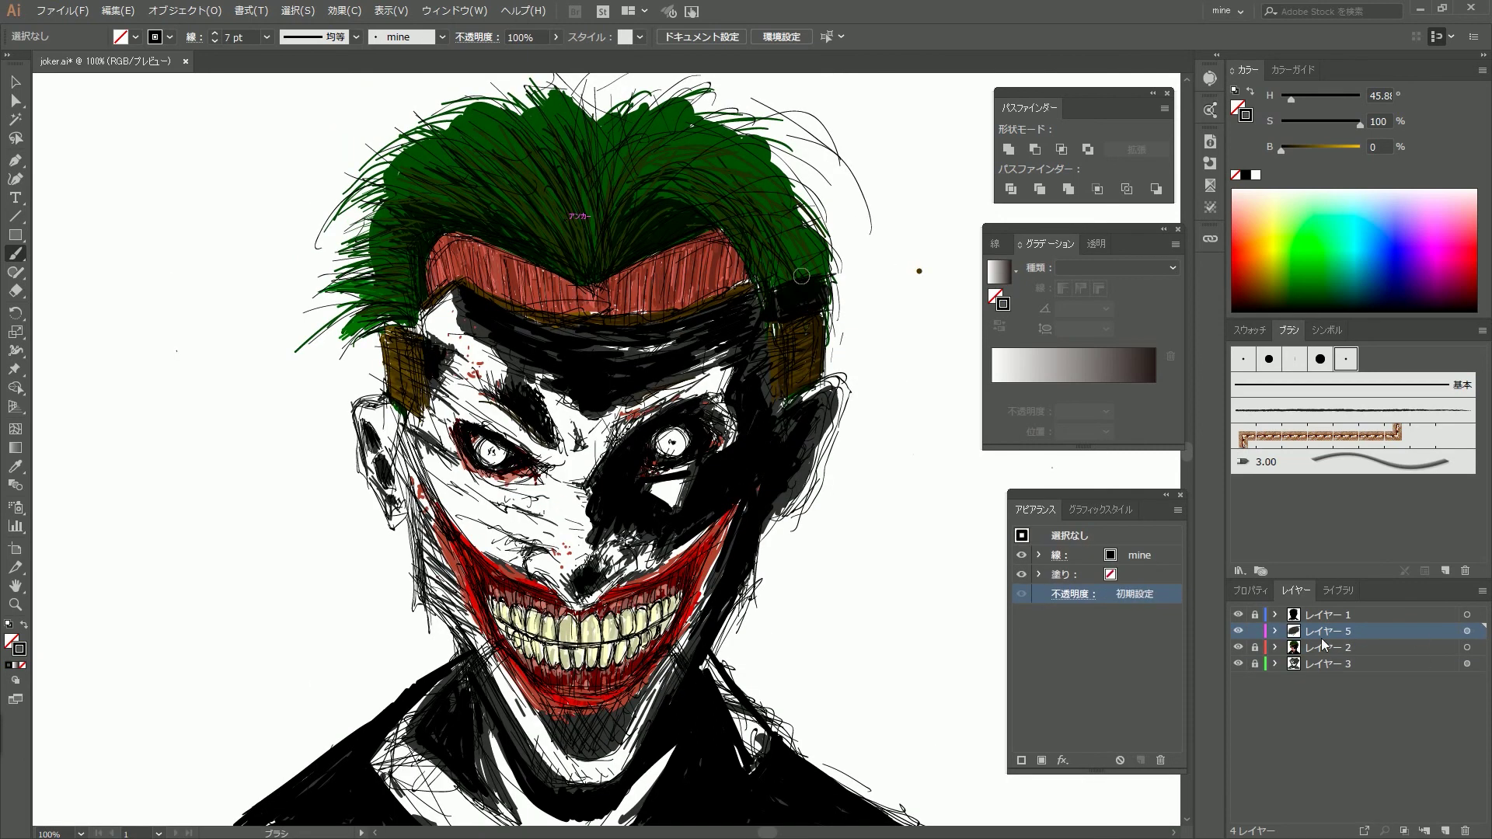
With a thicker brush, paint backdrop strokes around the hair and jaw, undoing strokes over the headband.
key("bracketright")
key("bracketright")
key("bracketright")
left_click_drag(808, 275, 663, 229)
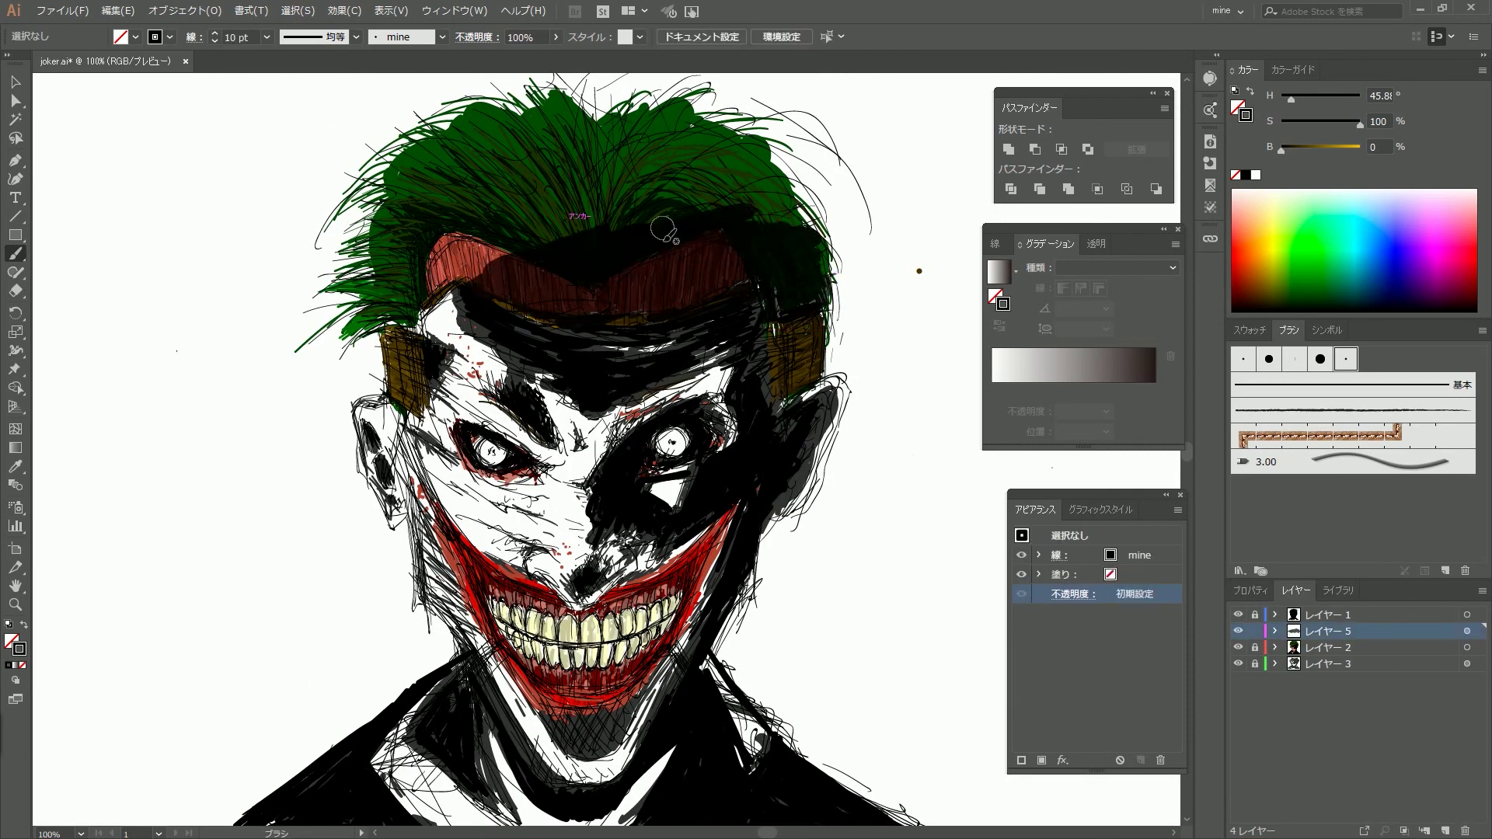
key("ctrl+z")
left_click_drag(560, 136, 389, 217)
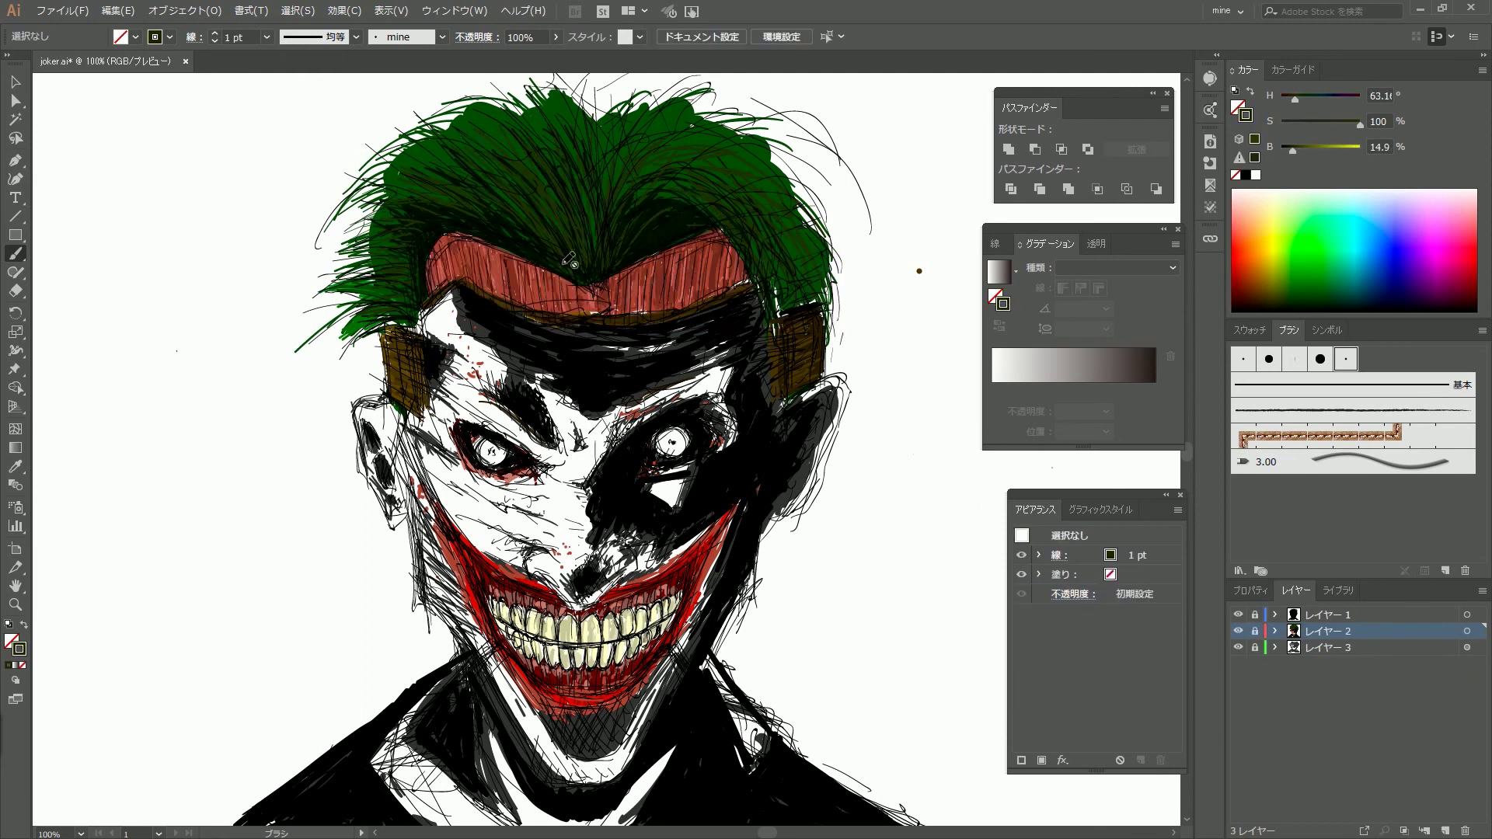
left_click(1074, 594)
left_click_drag(661, 299, 703, 254)
key("ctrl+z")
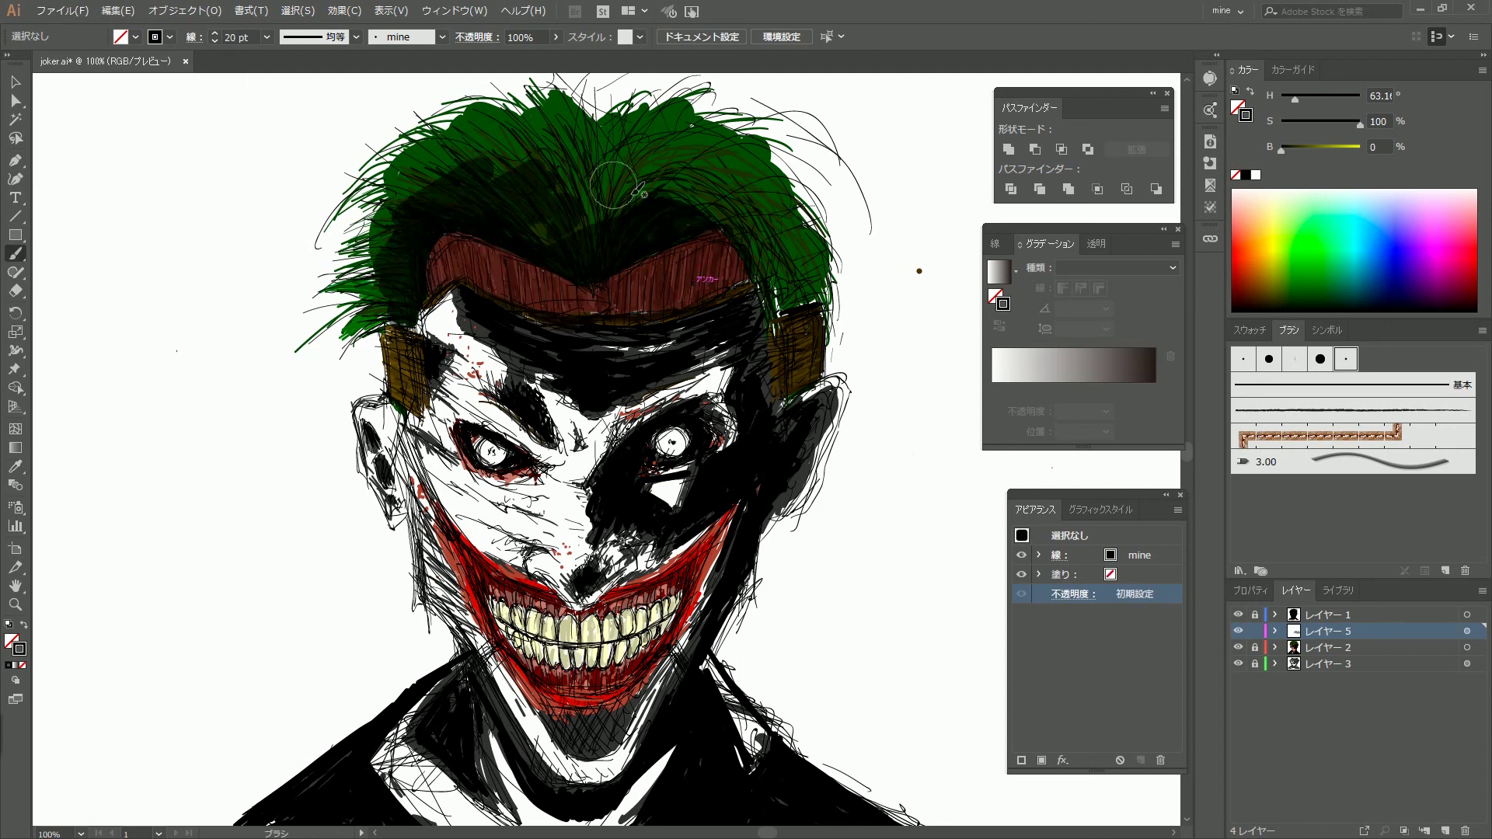
left_click_drag(816, 179, 588, 267)
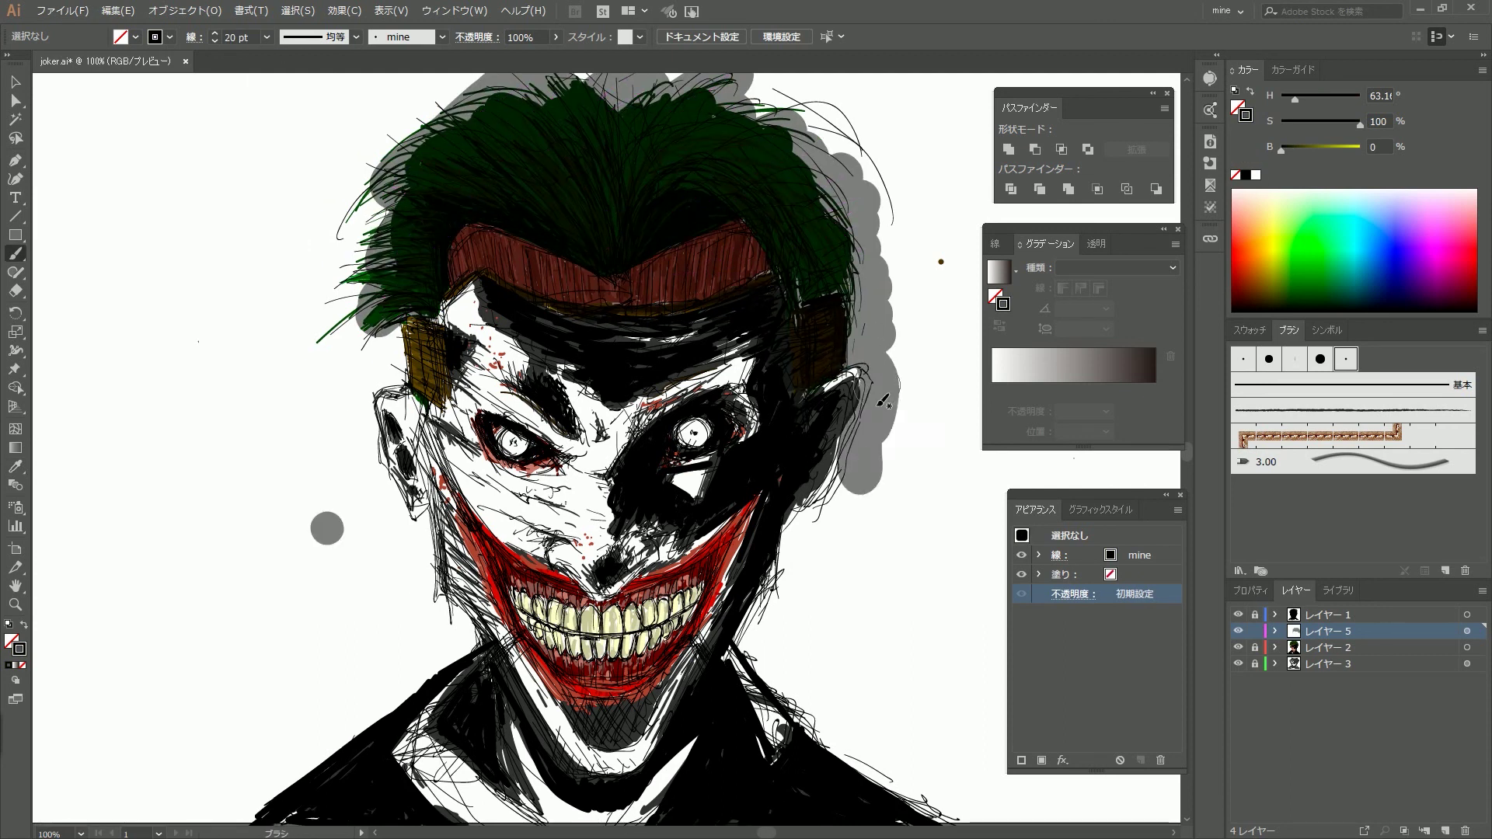
left_click_drag(885, 404, 643, 153)
key("ctrl+z")
key("ctrl+z")
mouse_move(365, 450)
left_mouse_down()
mouse_move(431, 552)
mouse_move(446, 611)
left_mouse_up()
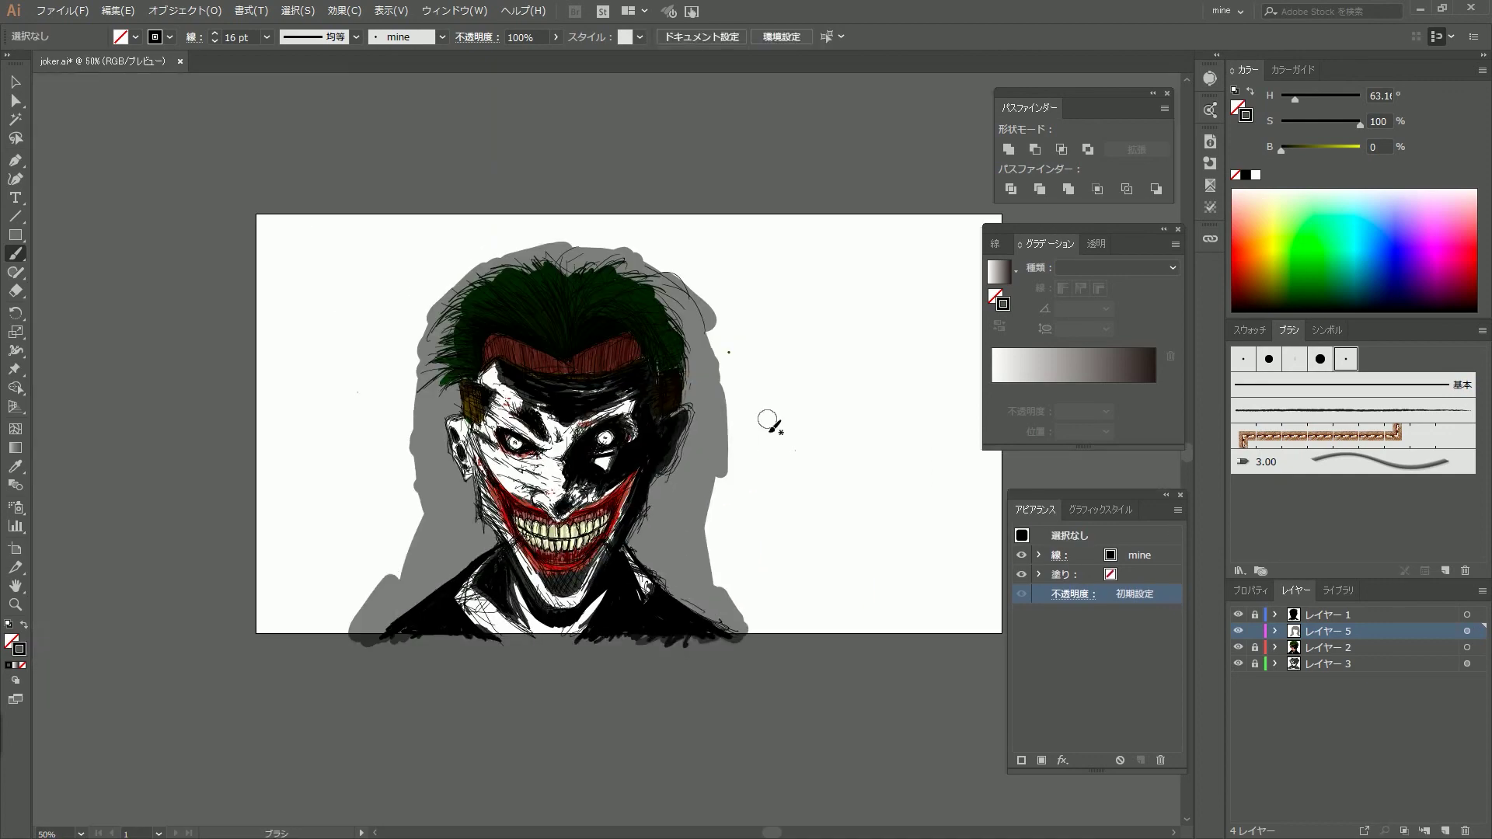
Switch to the Selection tool, hide all panels and view the portrait at 100%.
key("v")
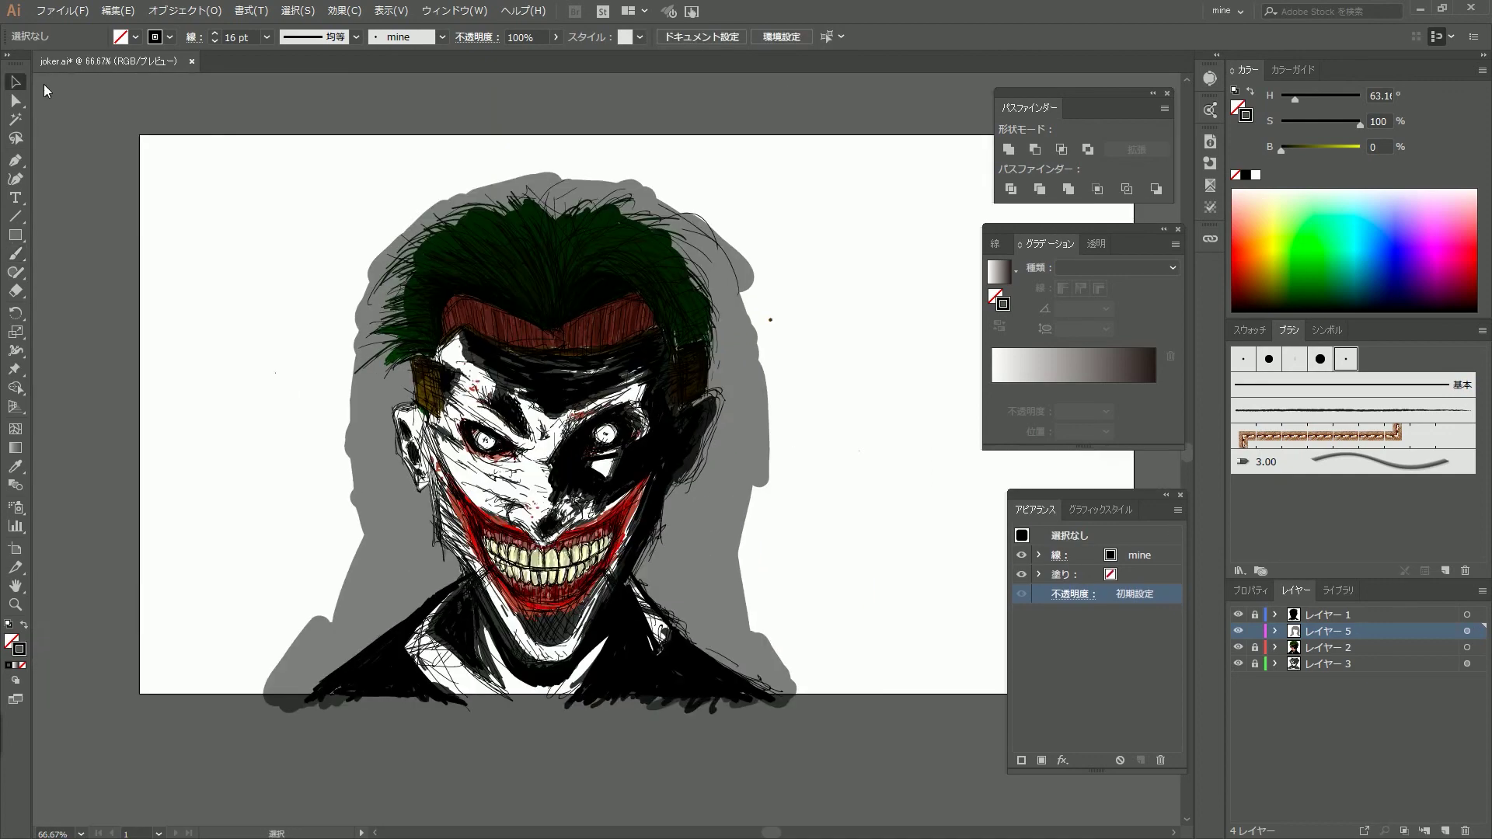
key("Tab")
key("ctrl+1")
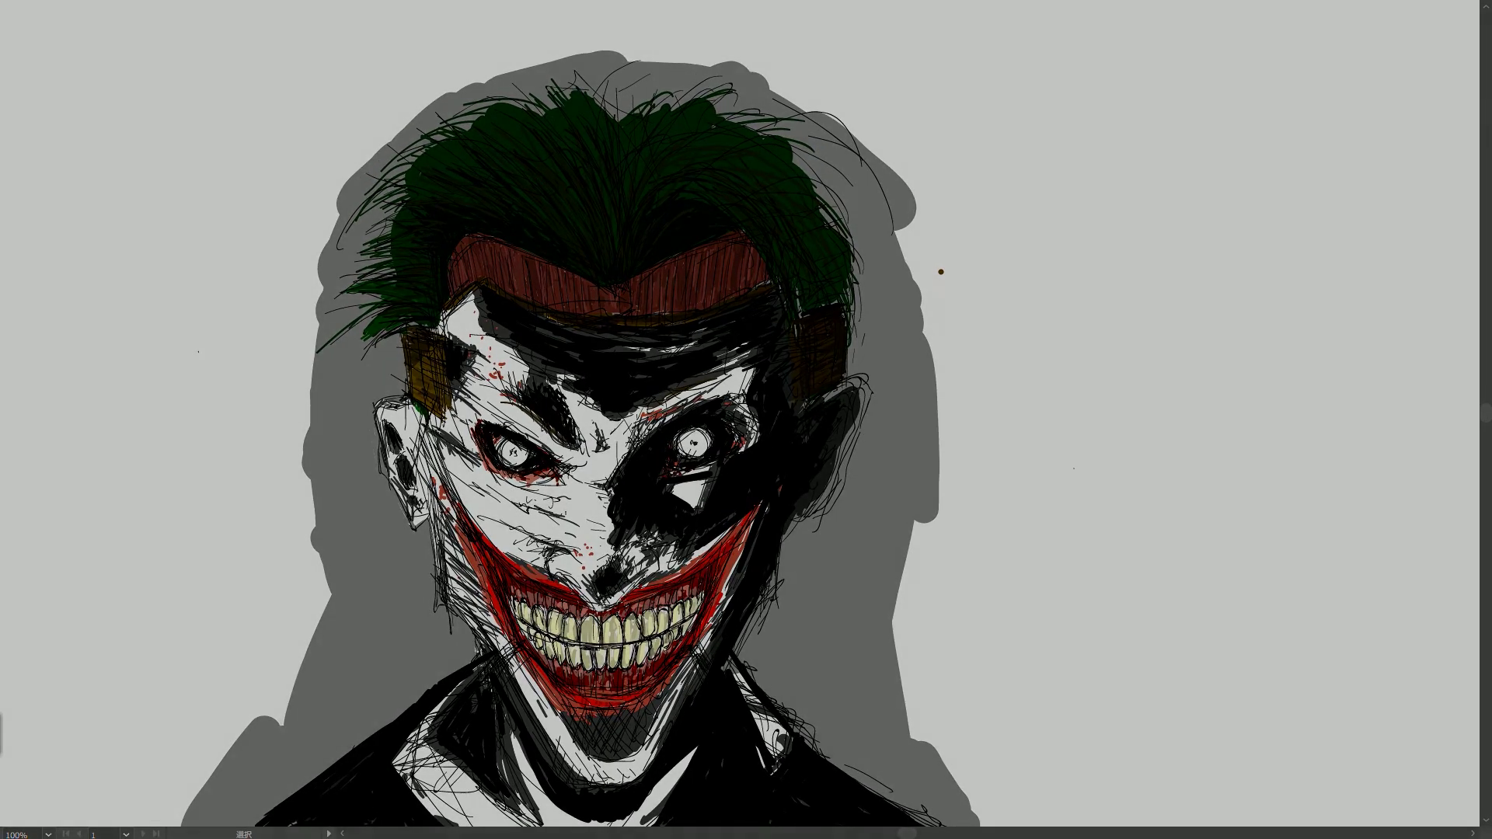